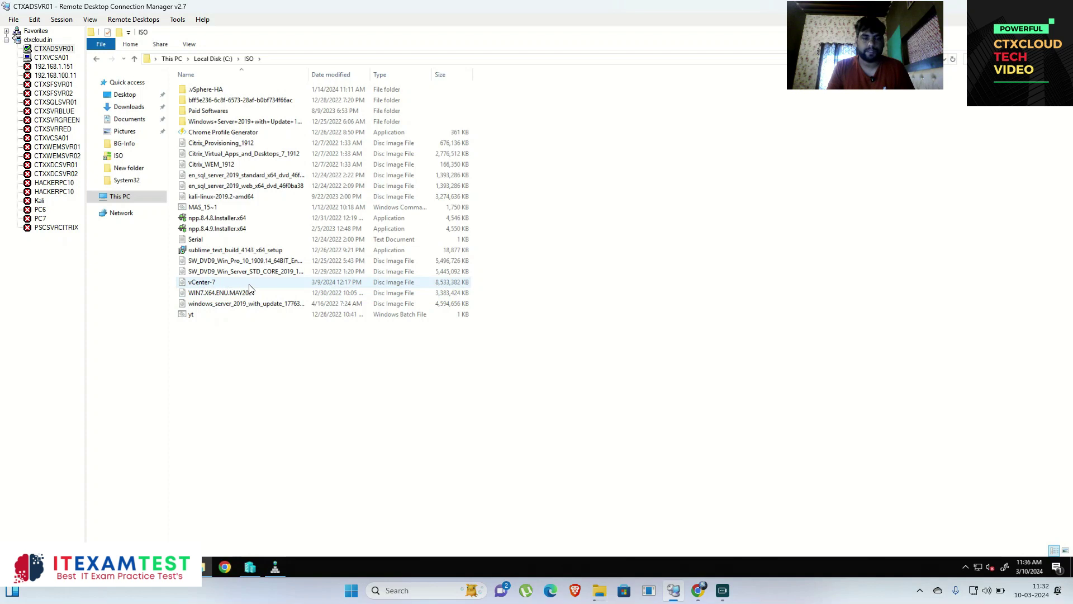
Step: Mount the vCenter-7 disc image and open its vcsa-ui-installer\win32 folder
right_click(290, 286)
left_click(314, 290)
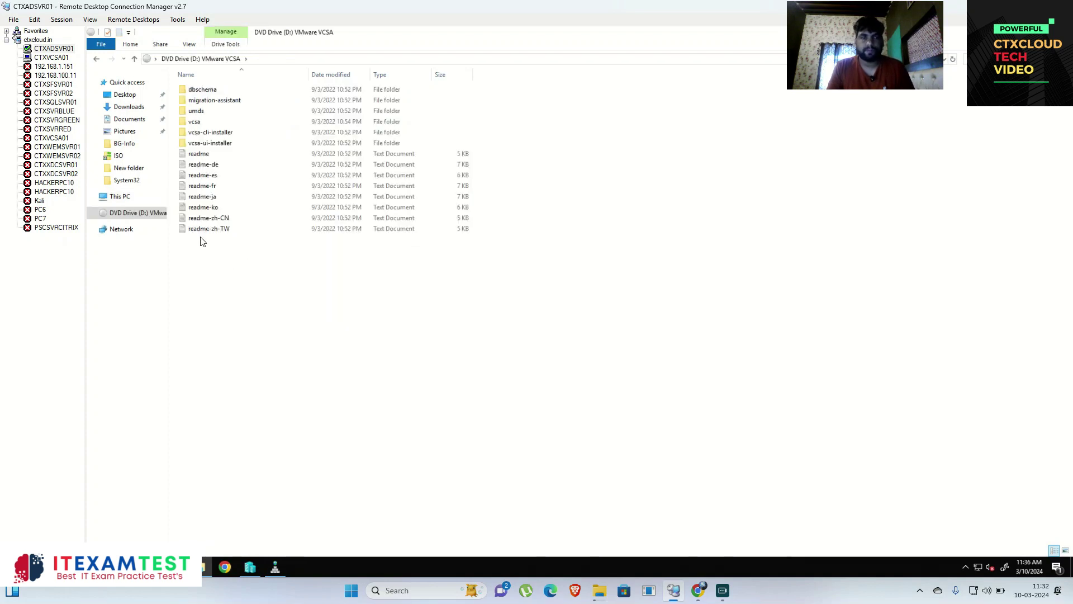
double_click(233, 143)
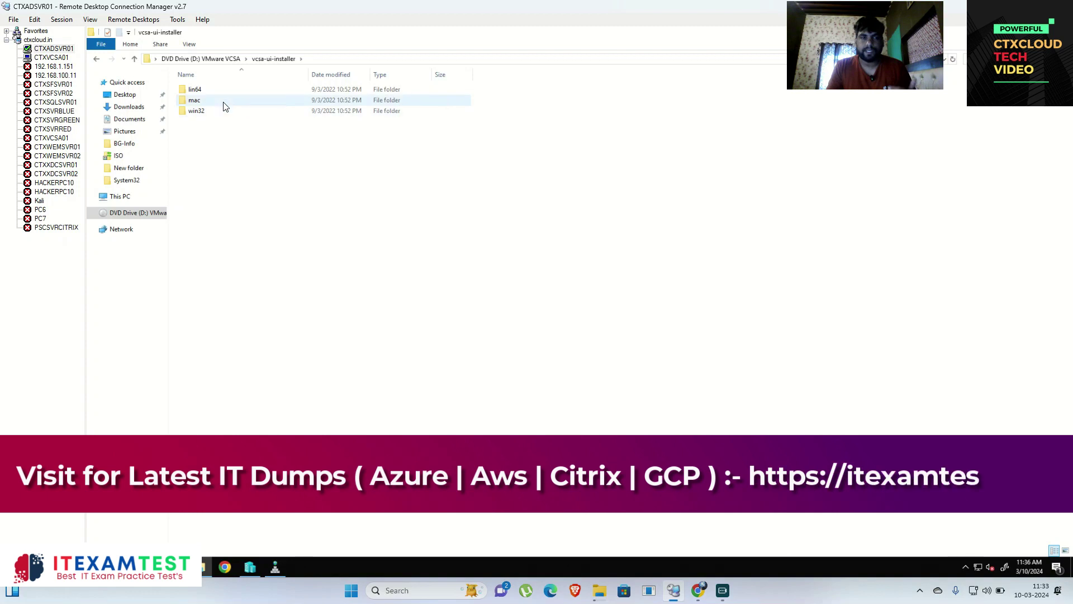
double_click(210, 112)
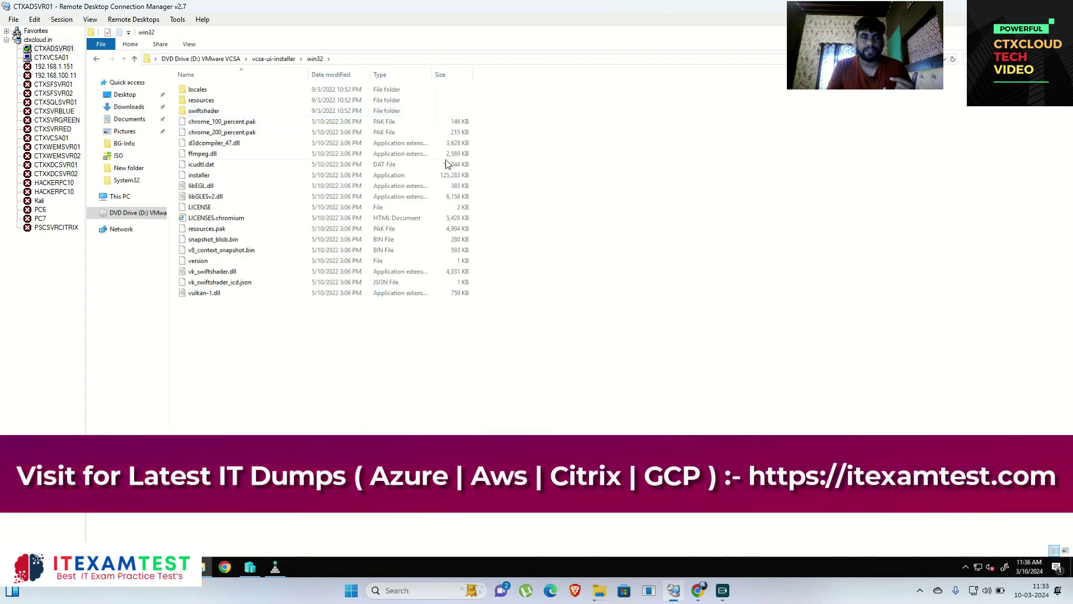
Step: Run the installer application as administrator
left_click(288, 165)
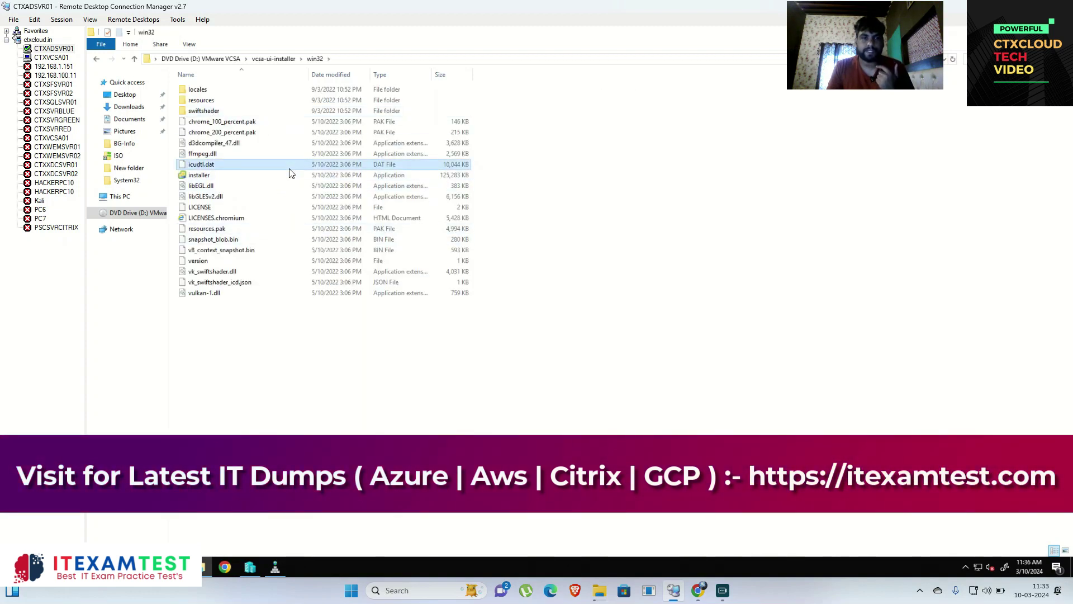
left_click(280, 177)
right_click(277, 178)
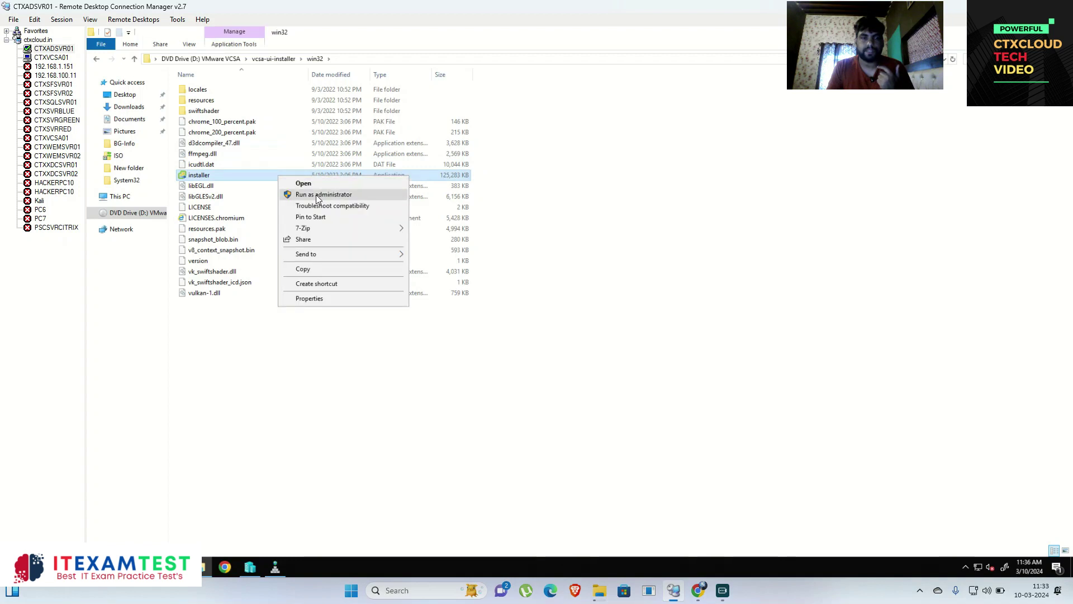
left_click(316, 194)
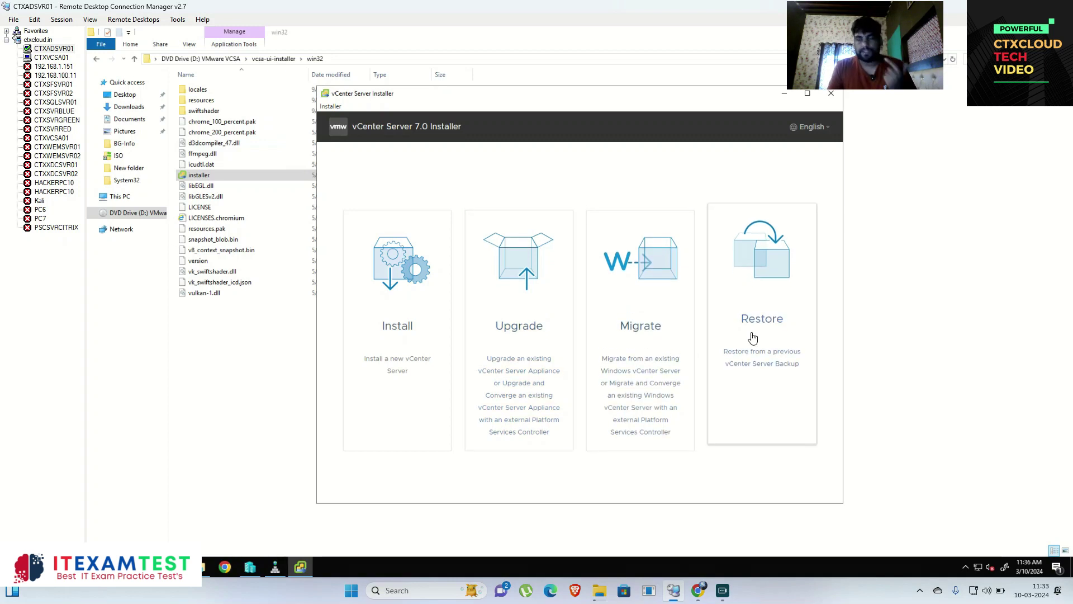
Step: Start a new install, pass the Introduction page, and accept the license agreement terms
left_click(403, 318)
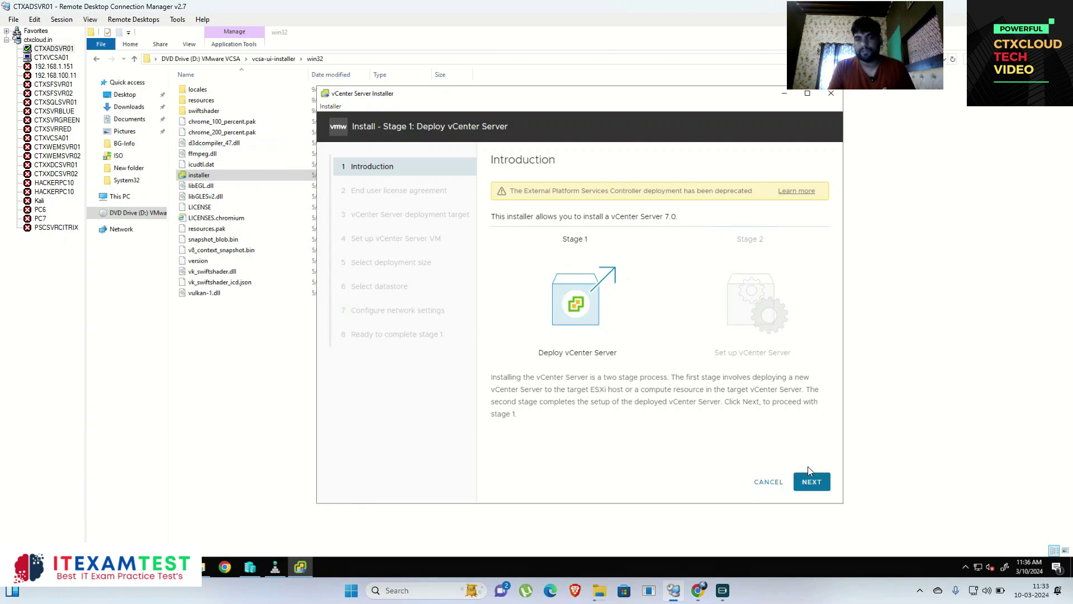
left_click(811, 482)
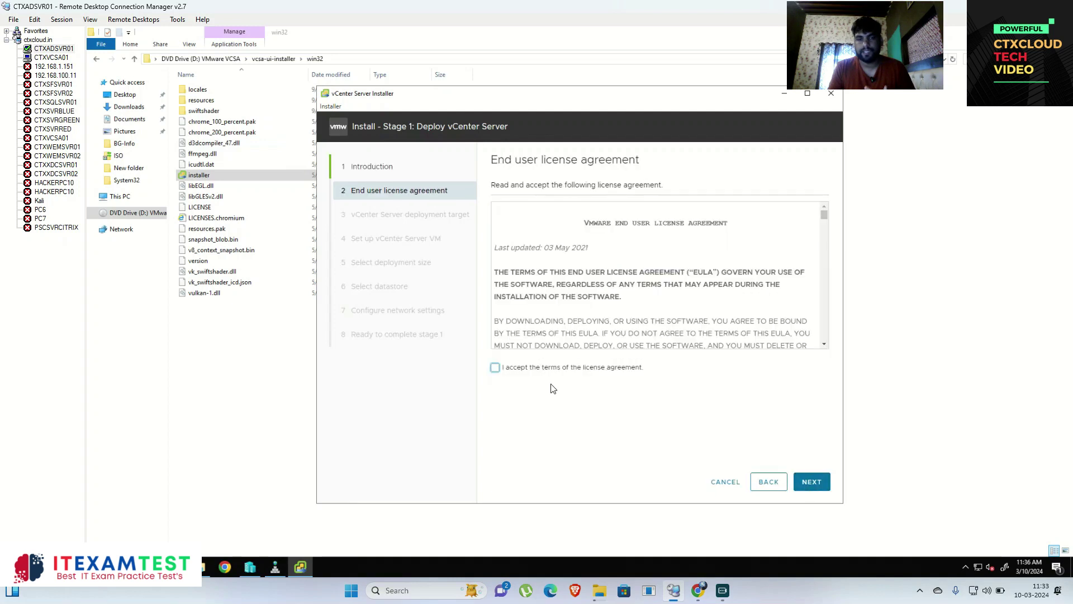
scroll(582, 300, "down", 10)
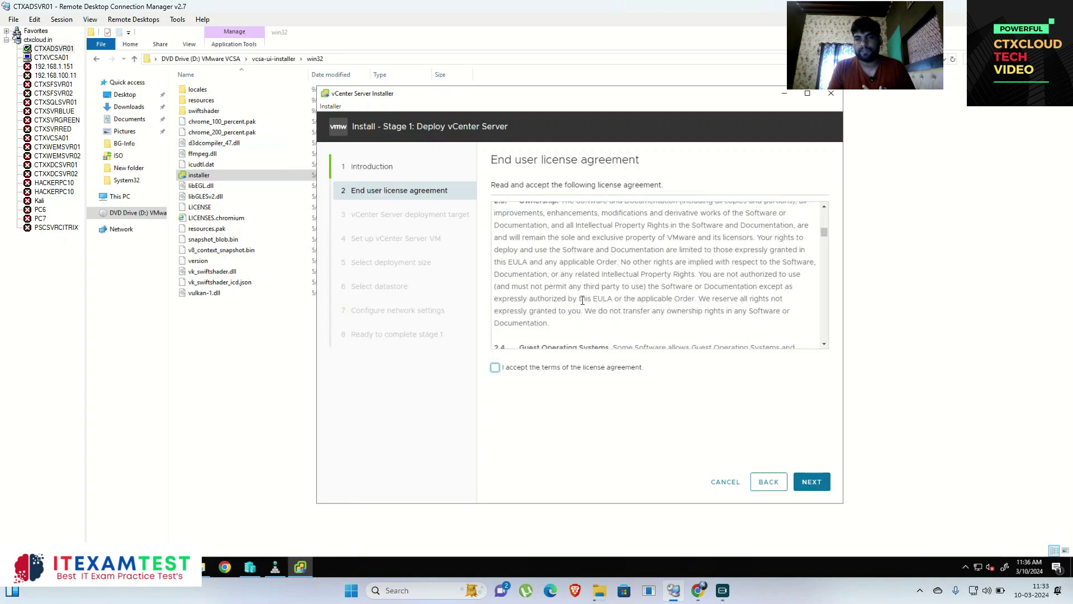
left_click(497, 367)
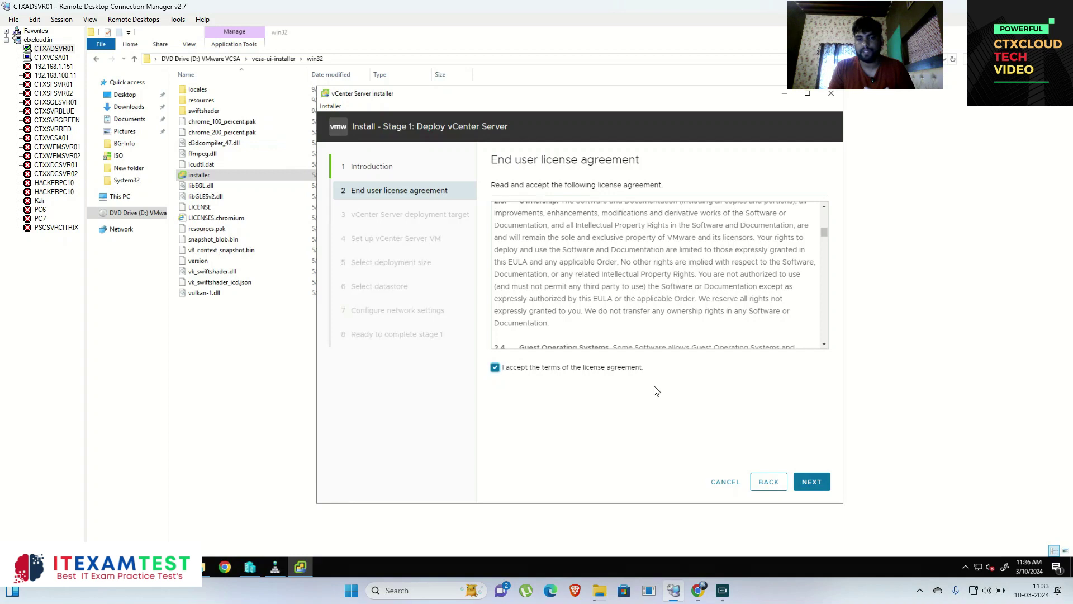
left_click(810, 482)
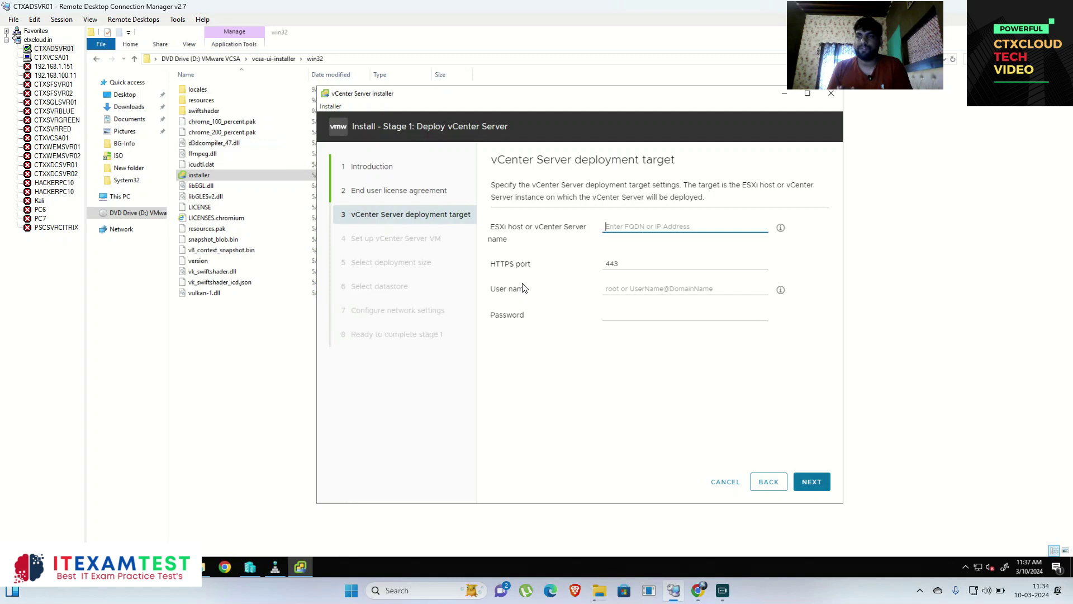
Step: Enter ESXi host 192.168.1.34 with user root and its password, and trust the host certificate
type("192.168.1")
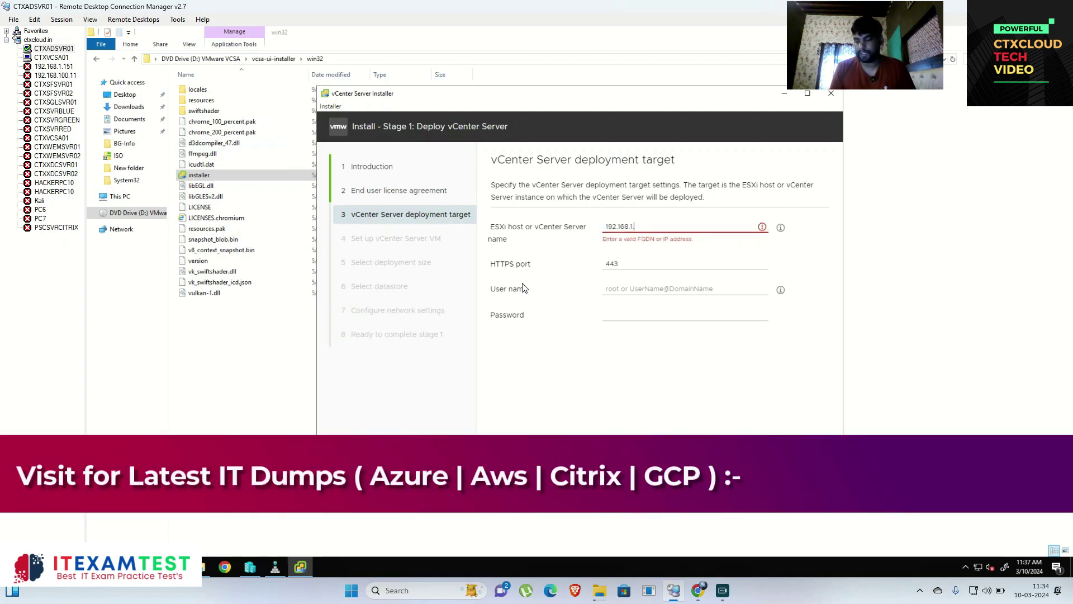
type(".34")
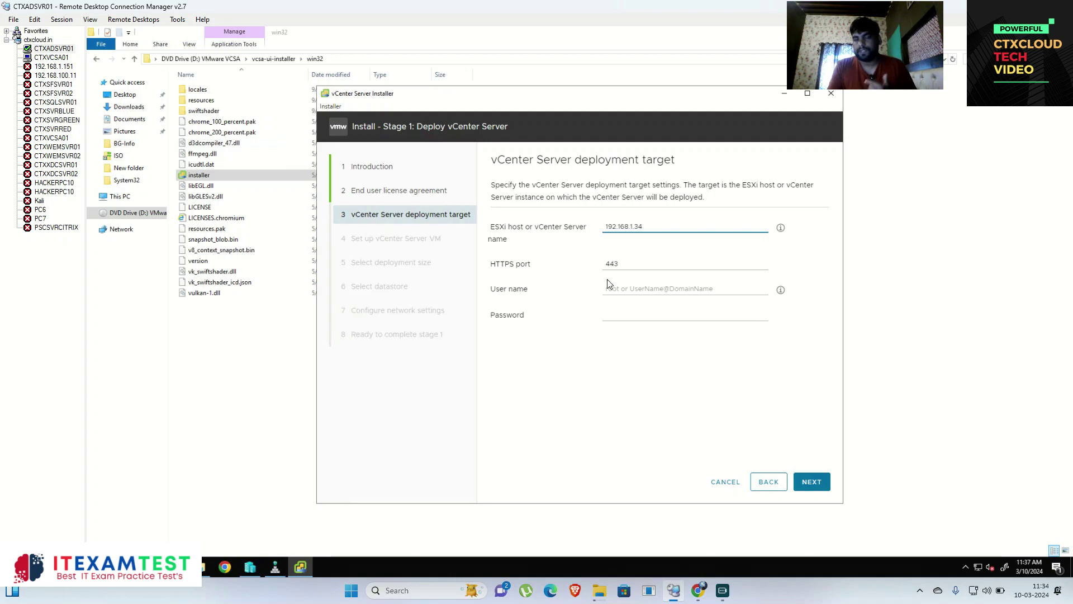
left_click(637, 294)
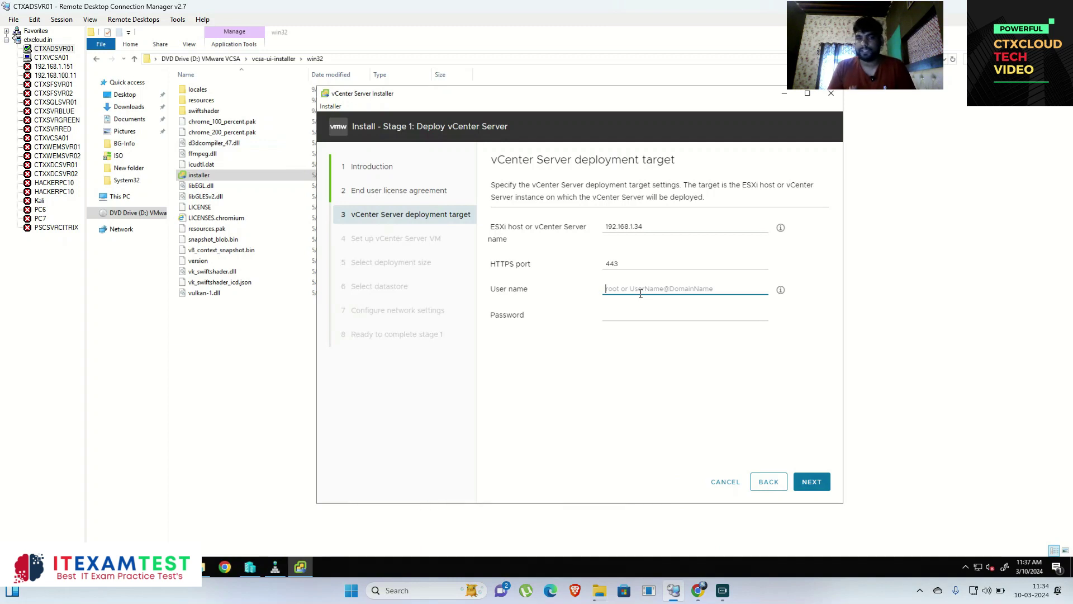
type("root")
key("Tab")
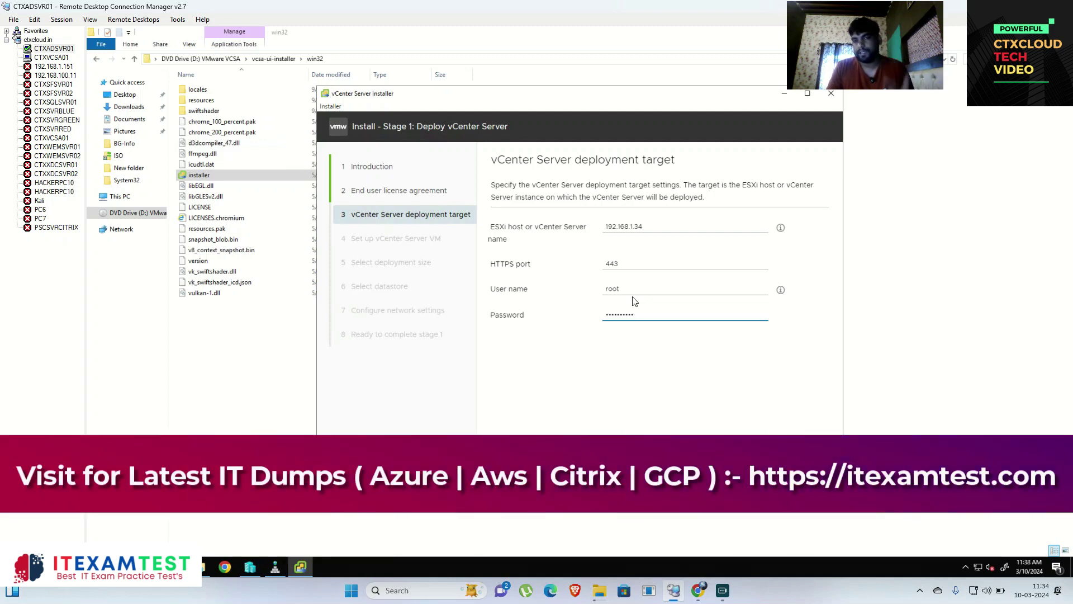
left_click(812, 482)
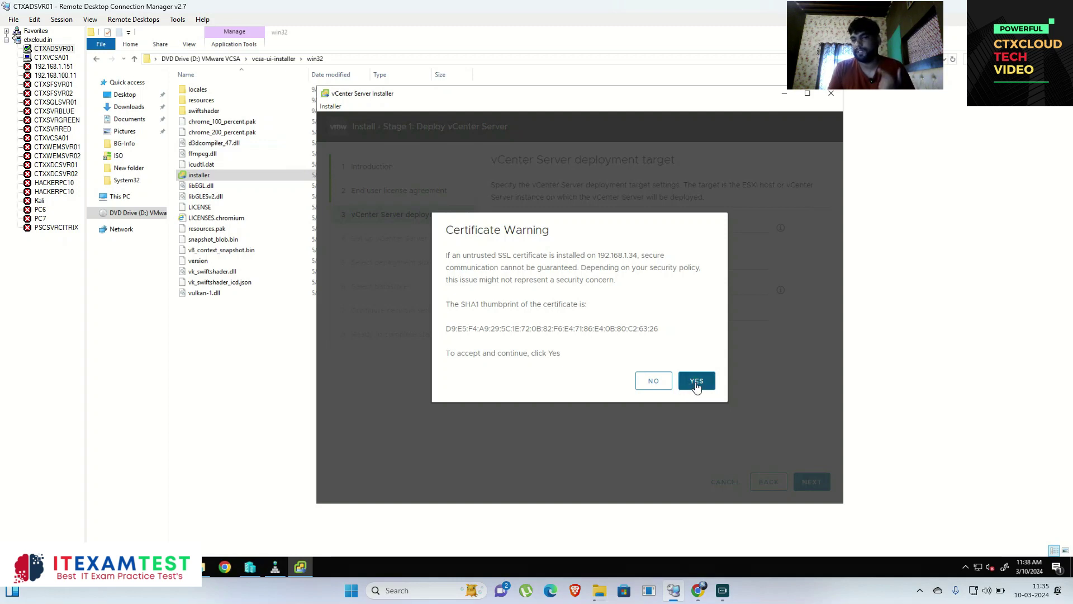
left_click(696, 382)
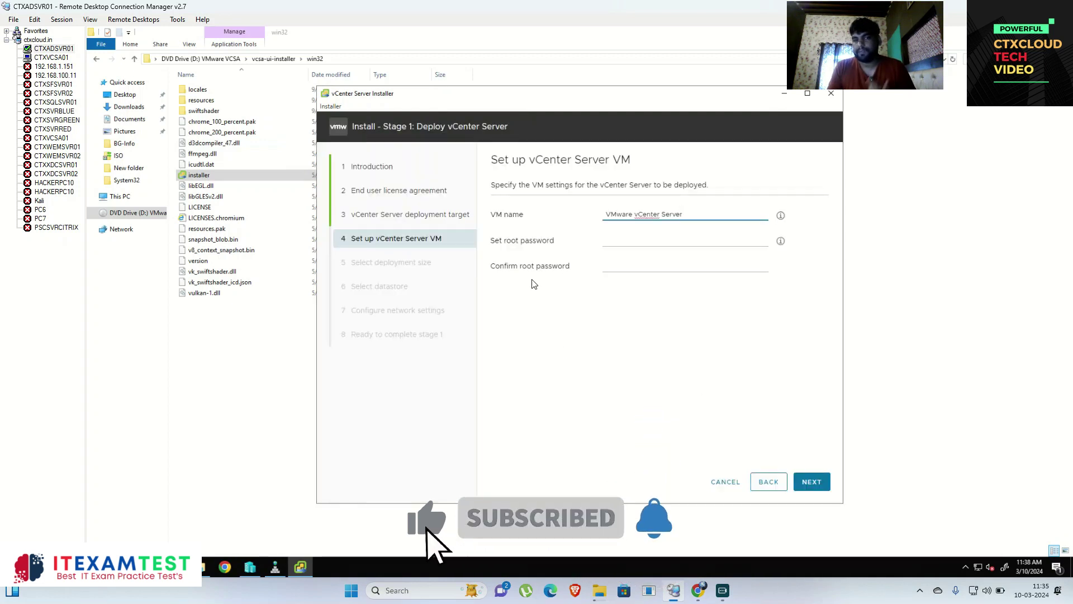
Step: Rename the appliance VM to CTXVCSA01.CTXCLOUD.IN
left_click_drag(696, 211, 532, 217)
key("BackSpace")
type("CTXVCSA01")
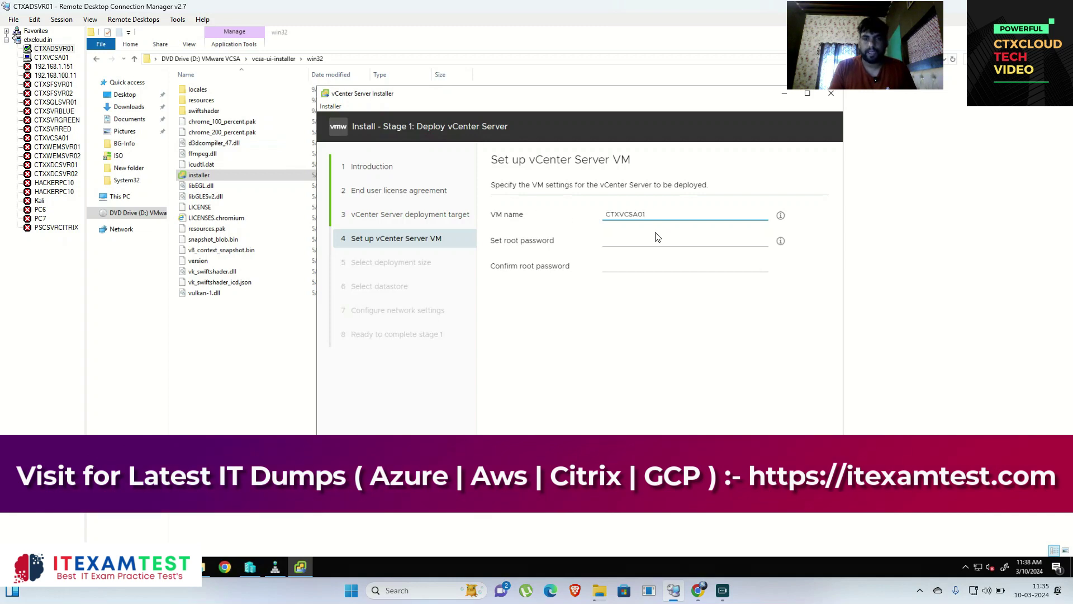
left_click(659, 246)
mouse_move(780, 217)
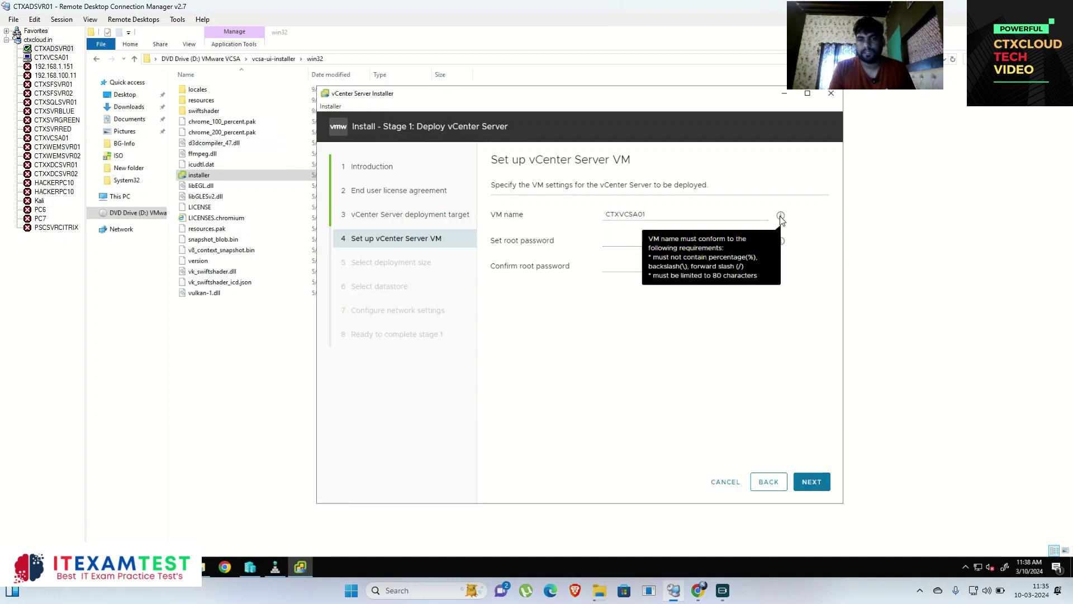
key("shift+Tab")
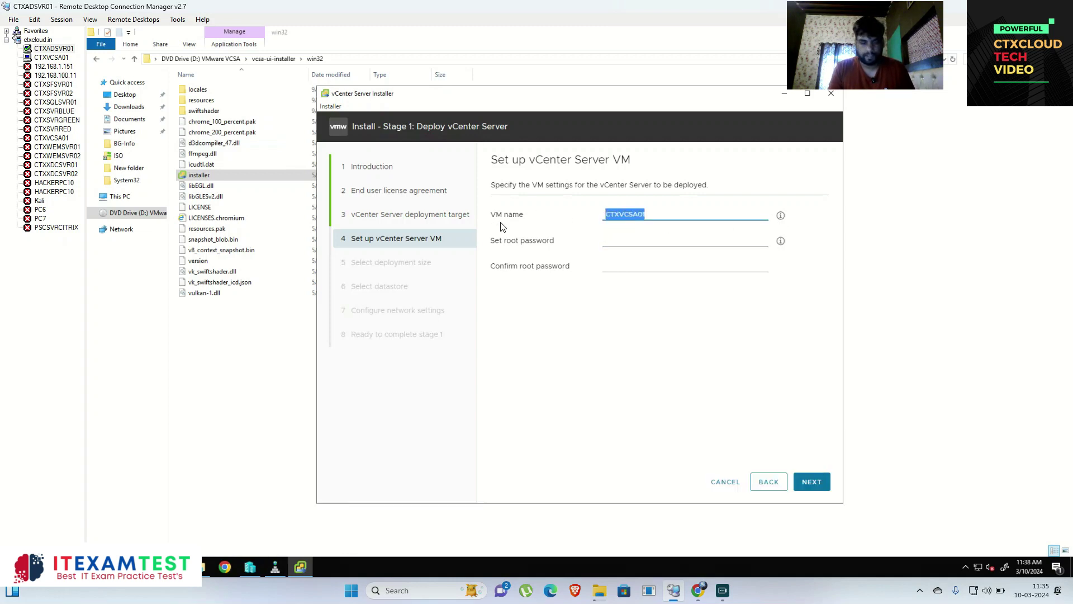
key("BackSpace")
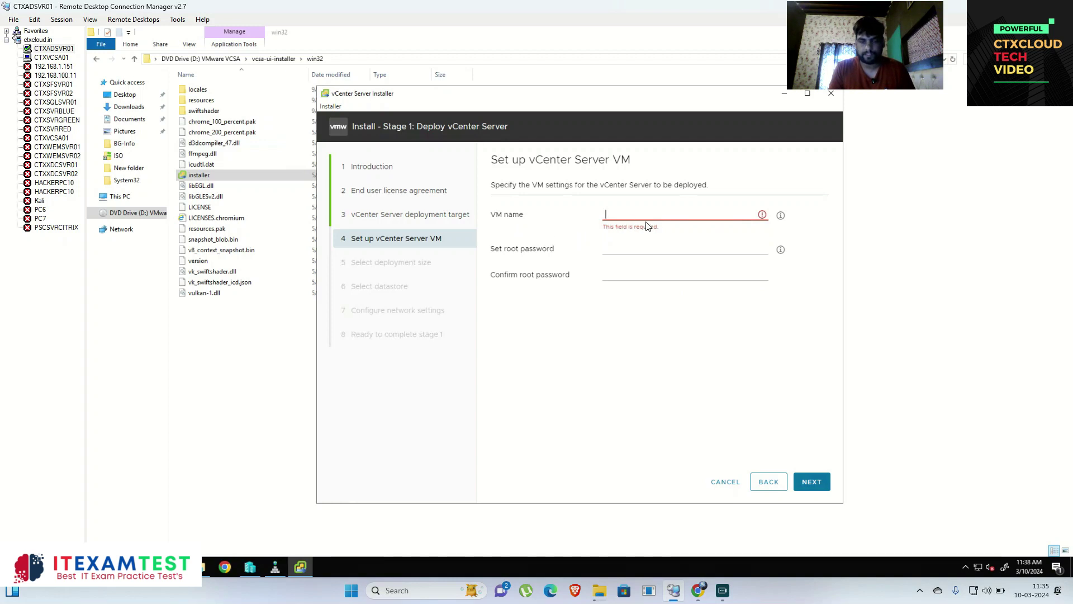
key("ctrl+z")
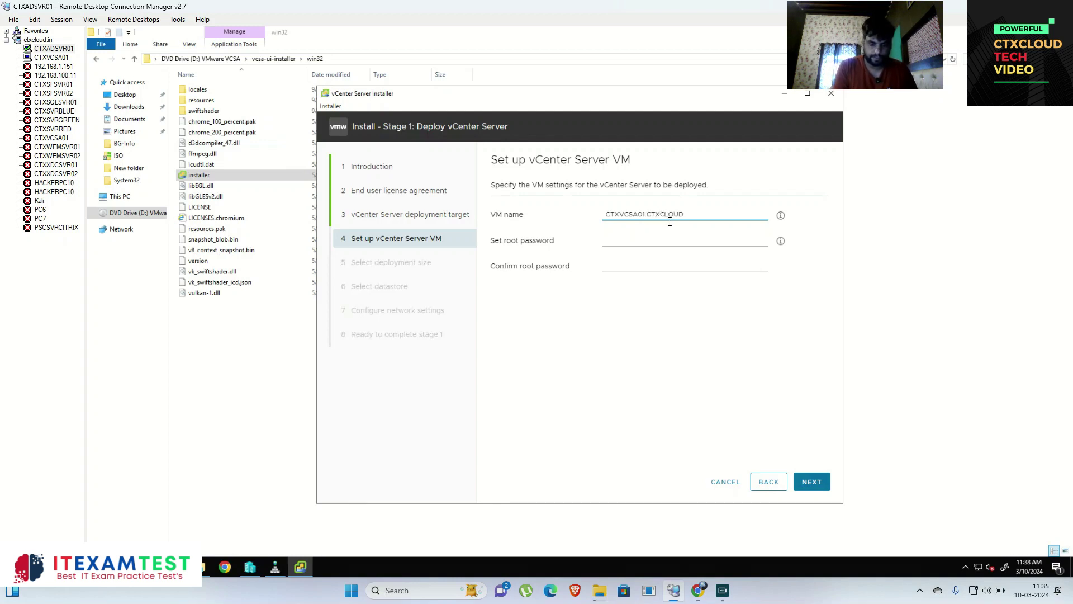
type(".IN")
Step: Enter and confirm the appliance root password, then submit the VM settings
left_click(668, 241)
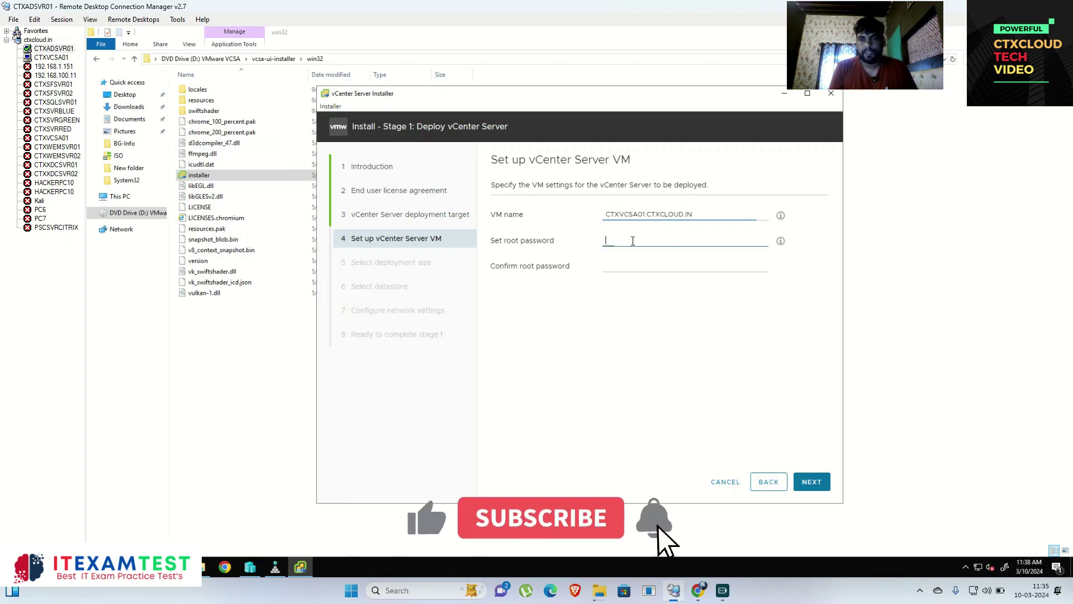
type("VMware@123")
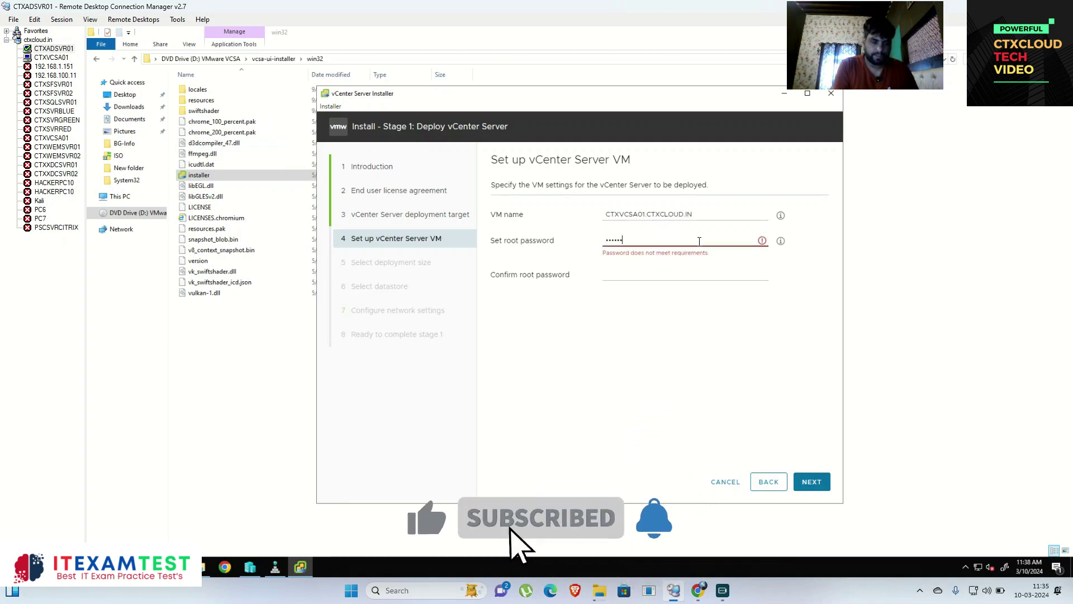
key("Tab")
type("VMware@123")
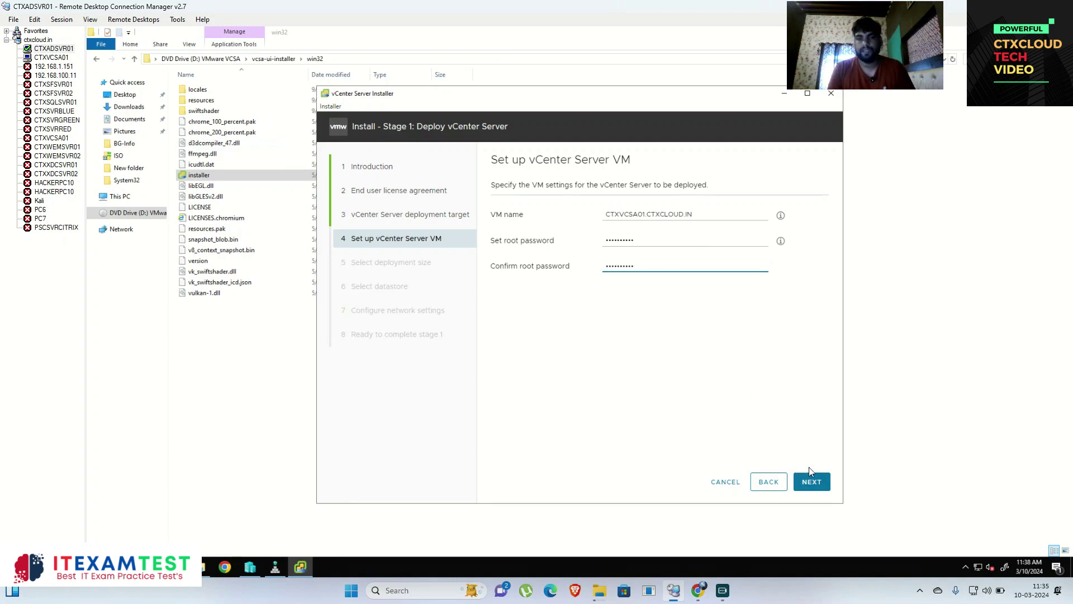
left_click(805, 479)
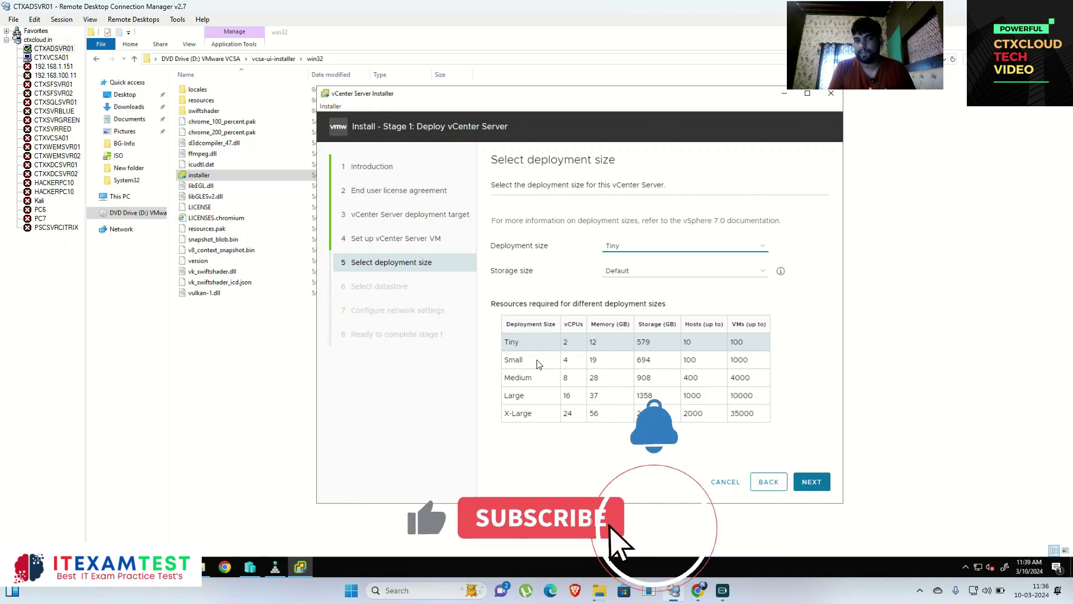
Step: Switch the deployment size from Small to Tiny, with Default storage, to fit 16 GB memory
left_click_drag(520, 360, 648, 359)
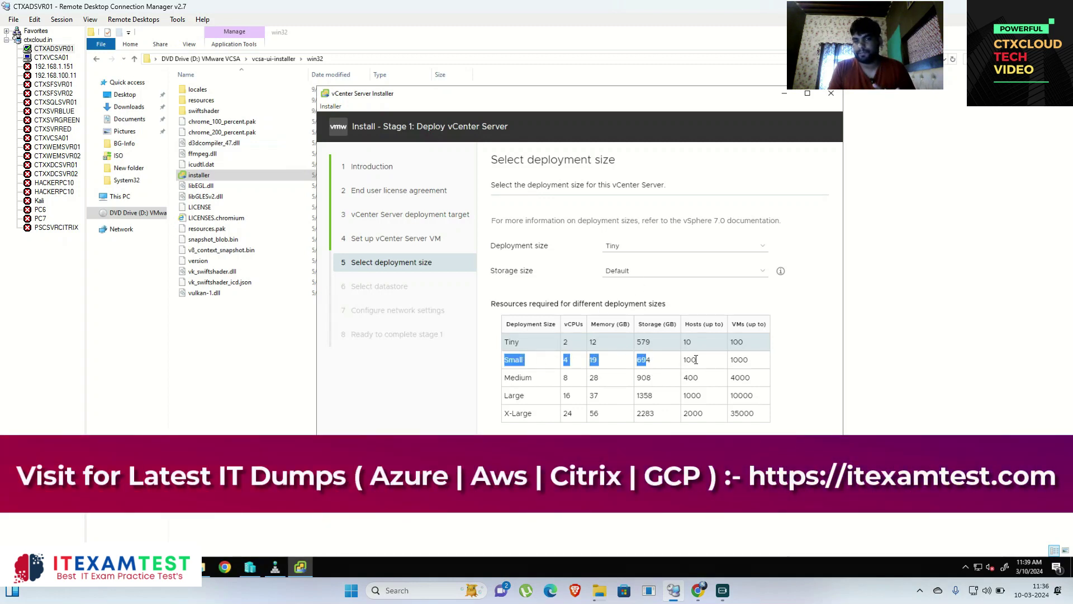
left_click(642, 247)
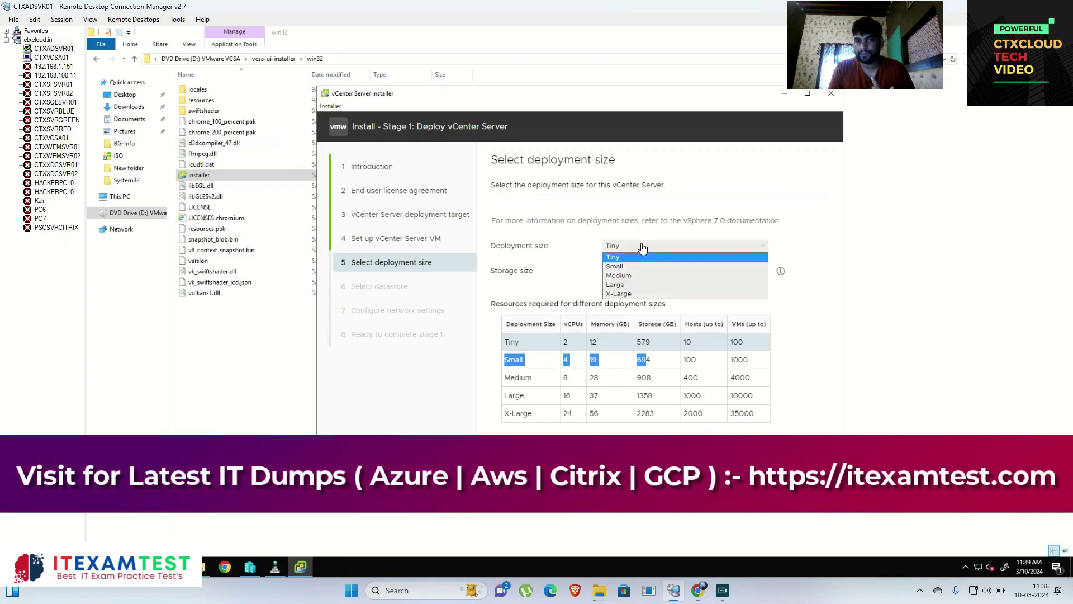
left_click(638, 267)
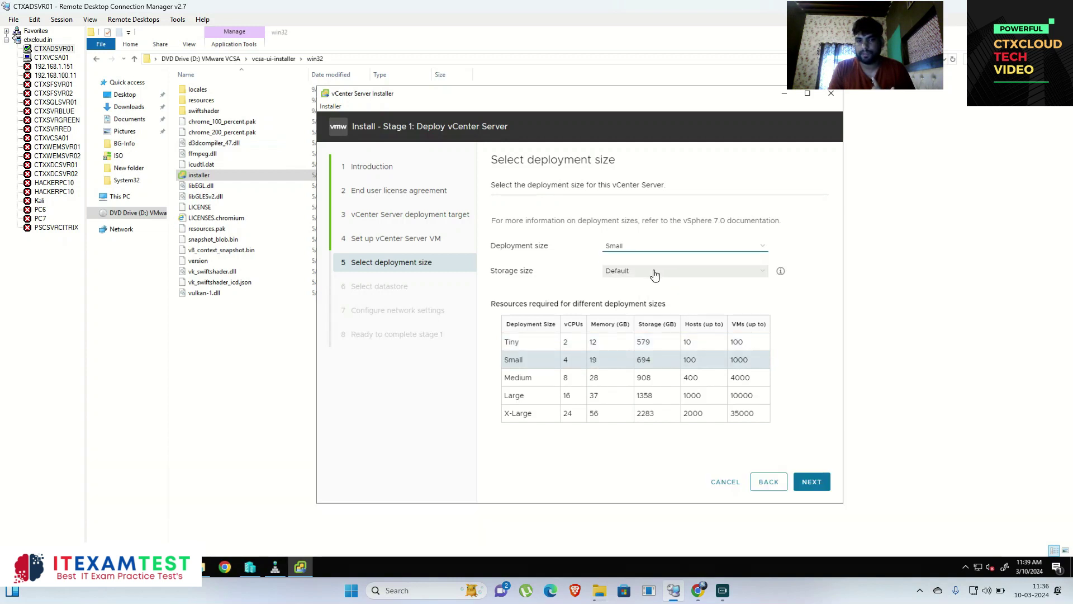
left_click(654, 272)
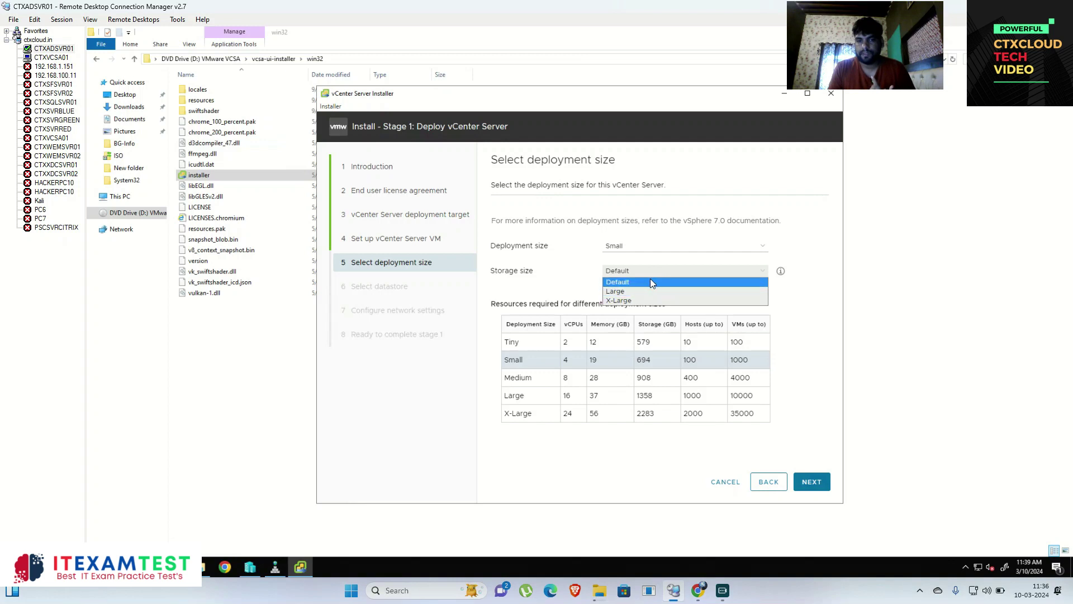
left_click(649, 281)
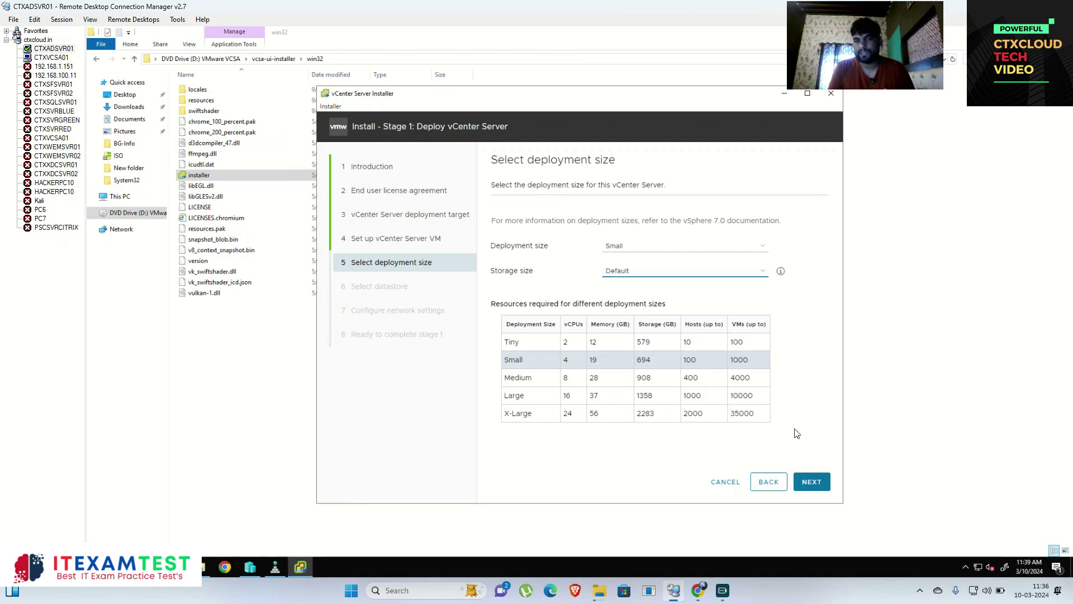
left_click(813, 486)
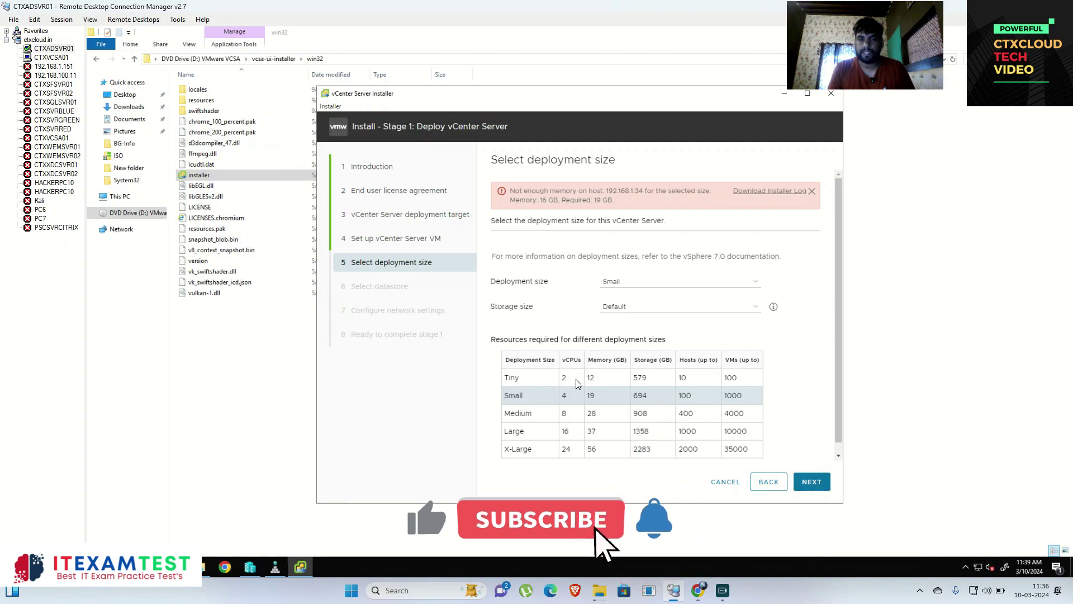
double_click(746, 384)
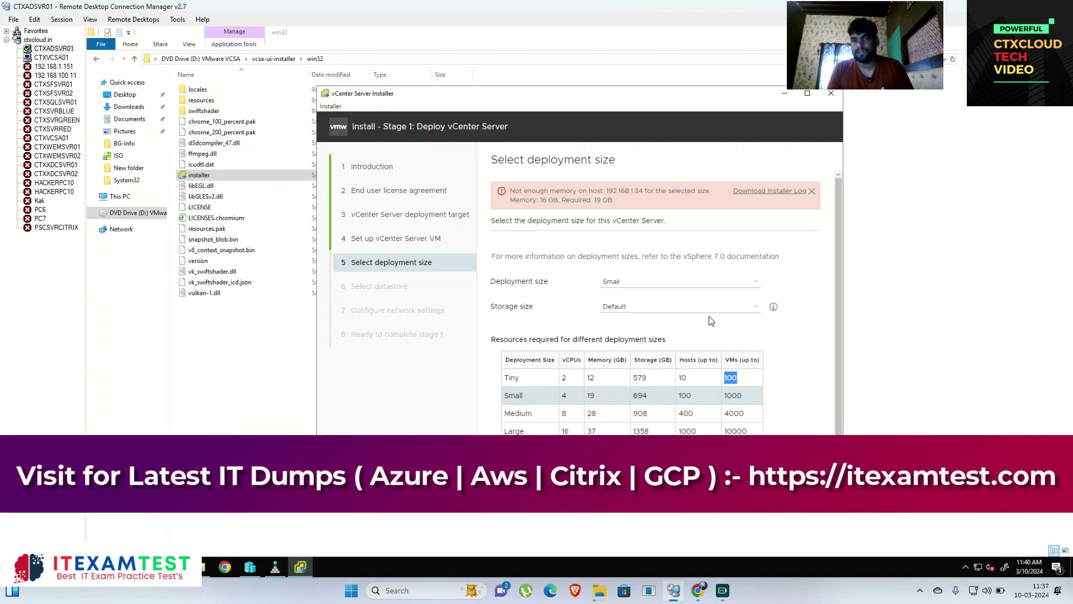
left_click(702, 286)
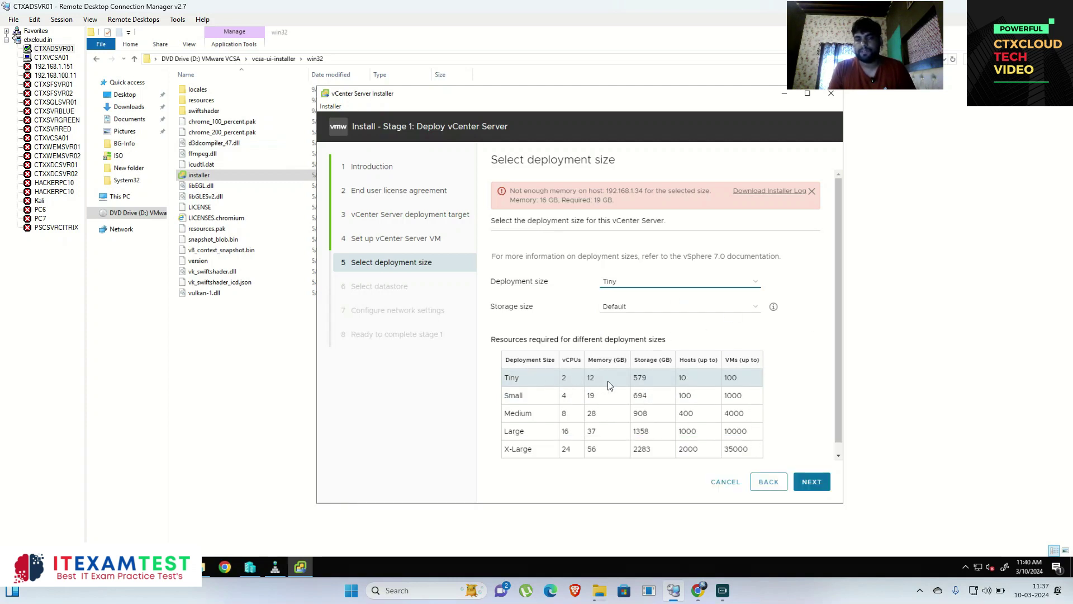
left_click(811, 482)
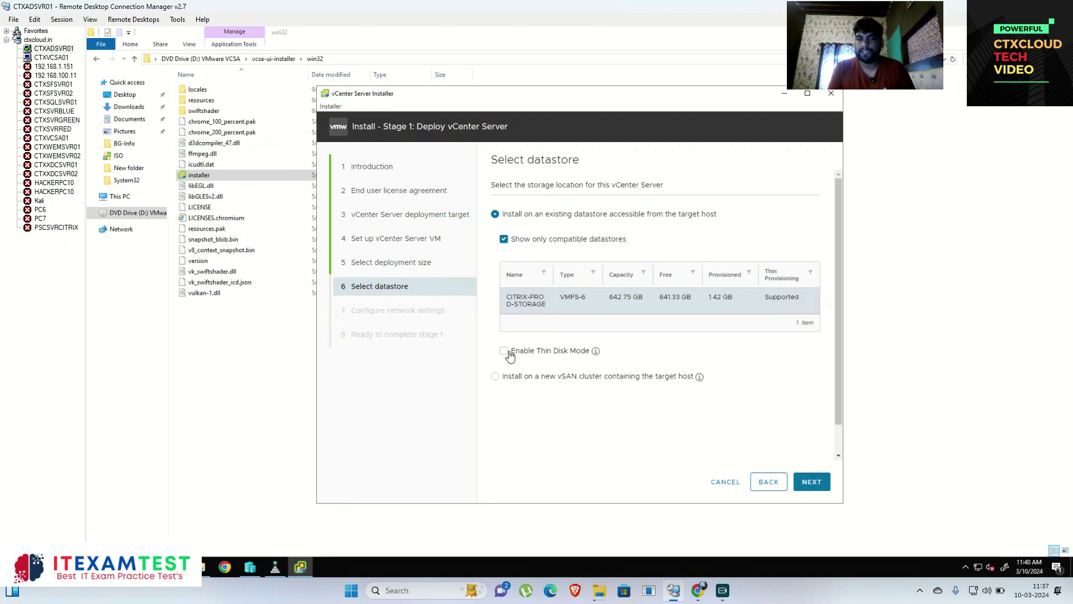
Step: Enable Thin Disk Mode on the CITRIX-PROD-STORAGE datastore and continue
left_click(581, 350)
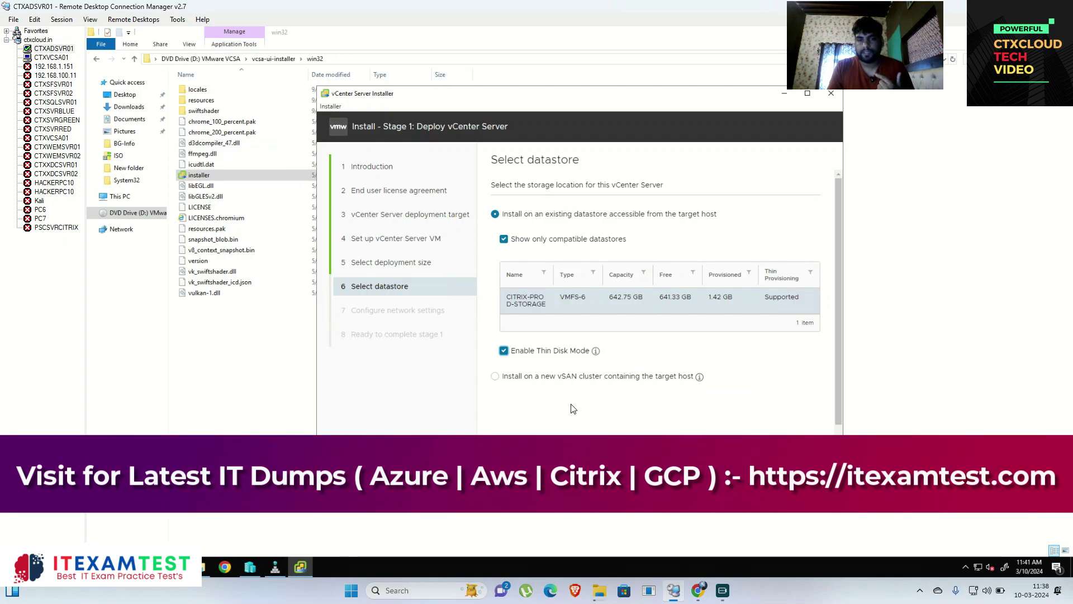
left_click(813, 481)
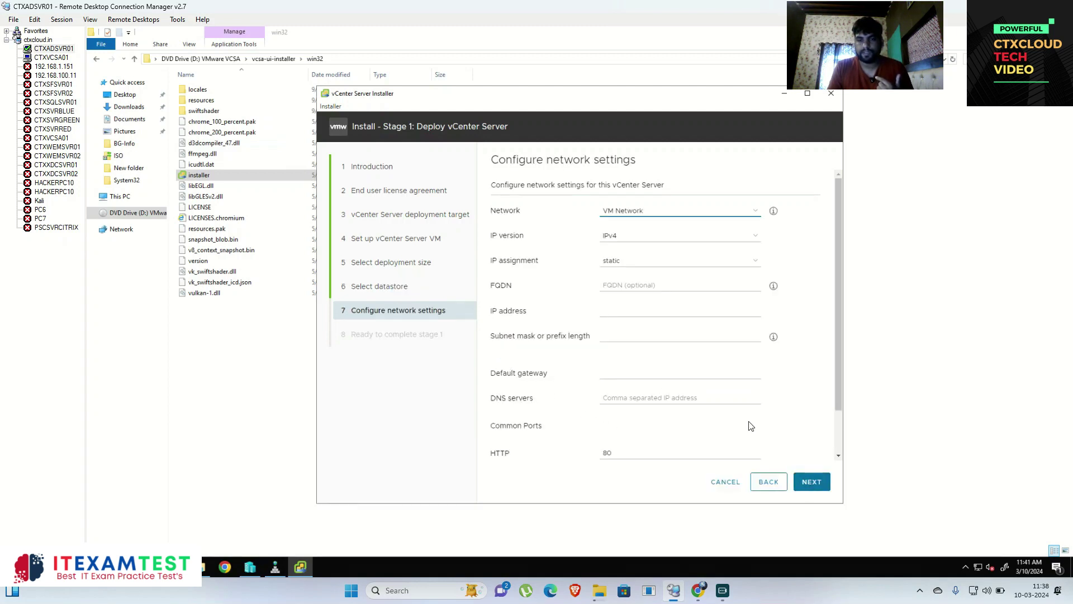
Step: Keep VM Network as the network with IPv4 and static IP assignment
left_click(702, 217)
left_click(668, 227)
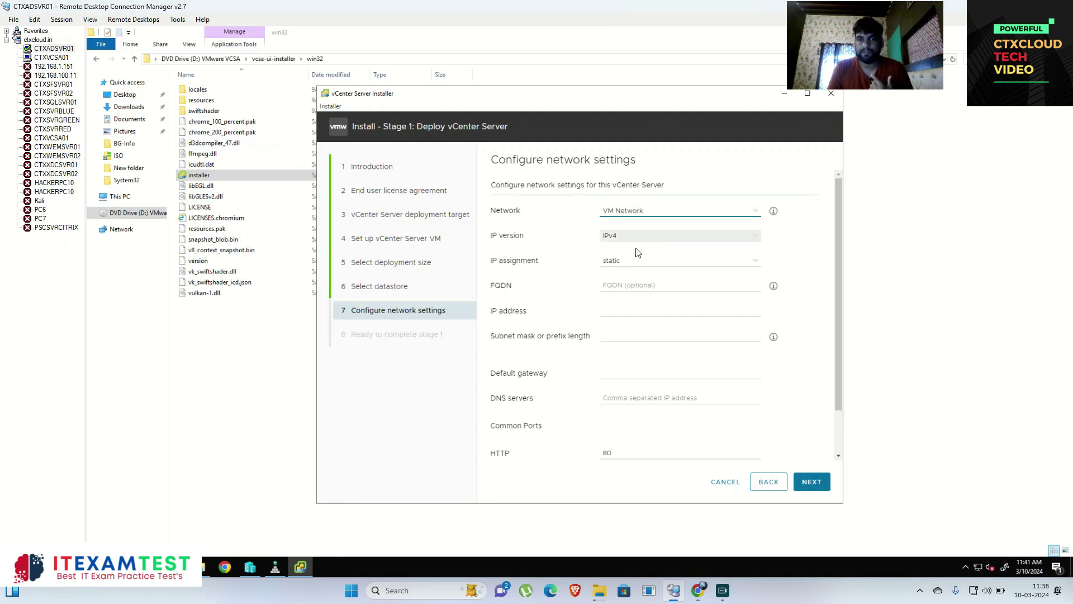
left_click(625, 262)
left_click(625, 269)
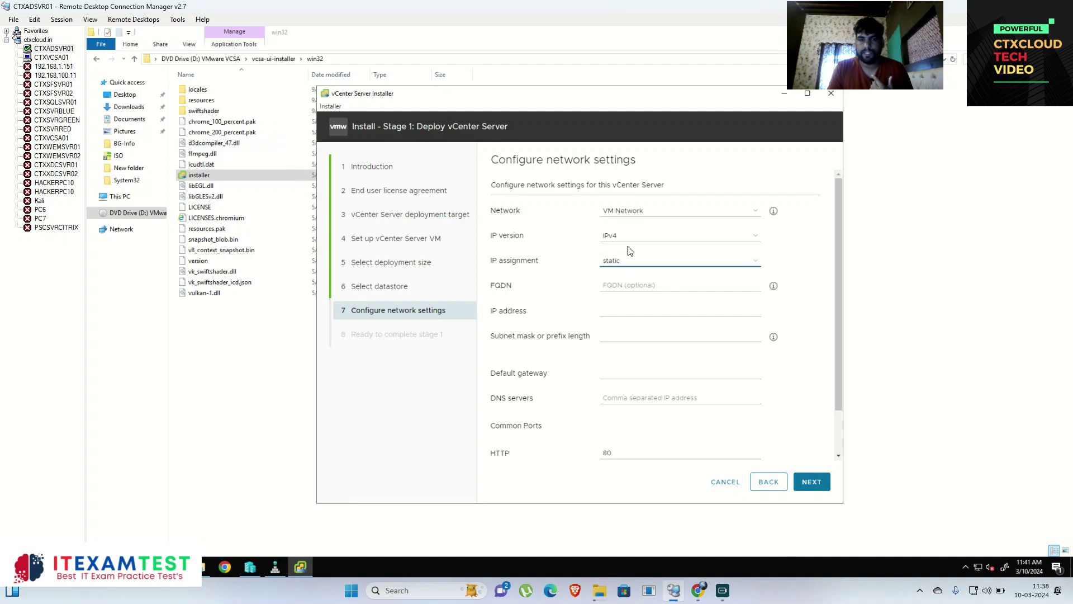
left_click(643, 236)
left_click(646, 247)
Step: Enter FQDN CTXVCSA02.CTXCLOUD.IN, IP 192.168.1.9, mask 255.255.255.0, gateway 192.168.1.1, DNS 192.168.1.10
left_click(624, 287)
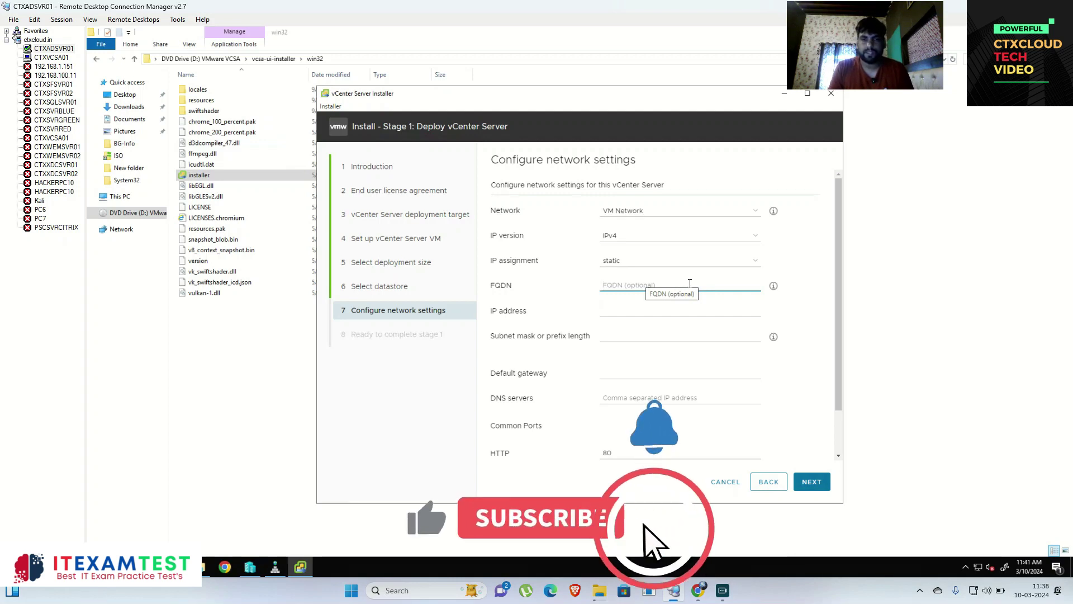
type("CT")
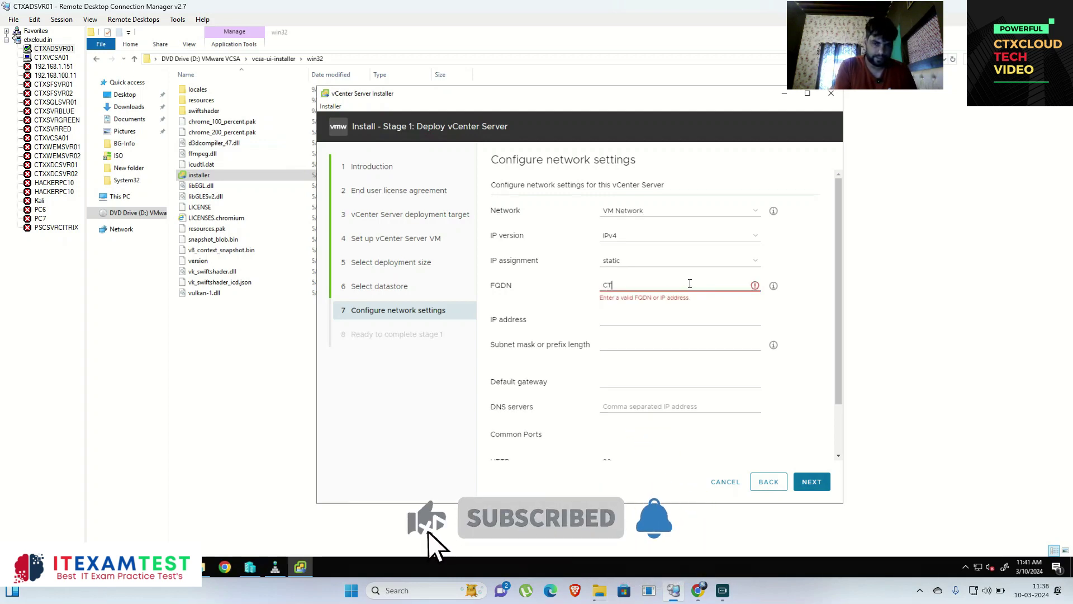
type("XVCSA")
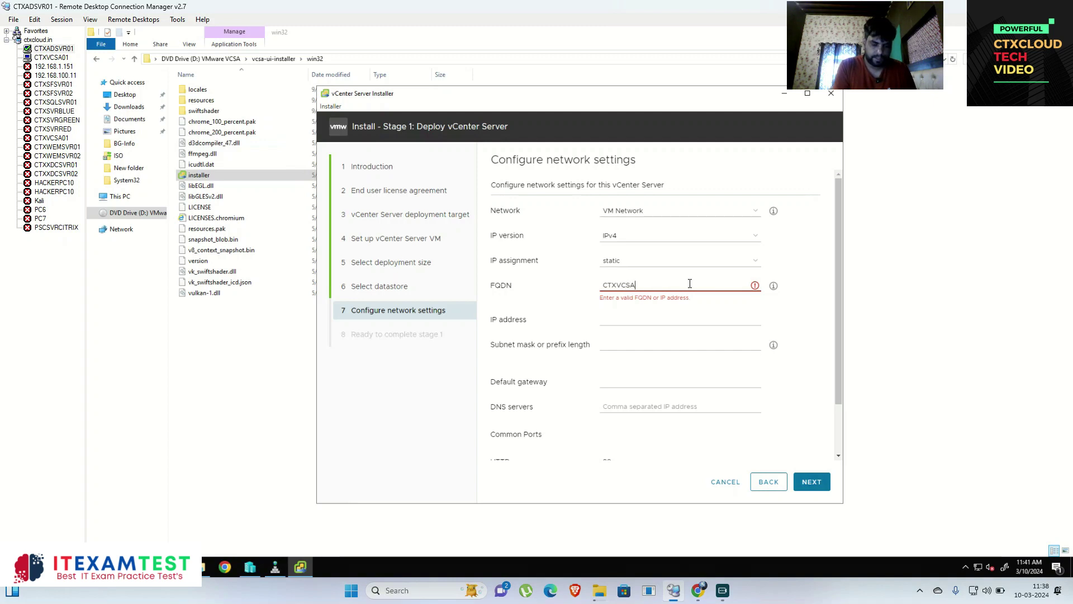
type("02")
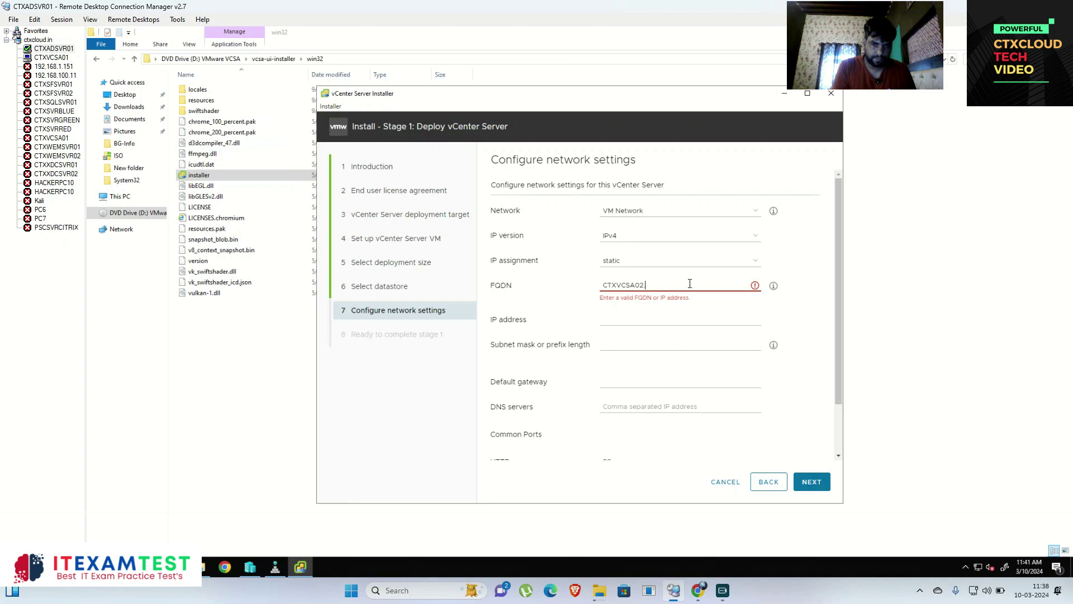
type(".CTXCLOUD.IN")
left_click(632, 312)
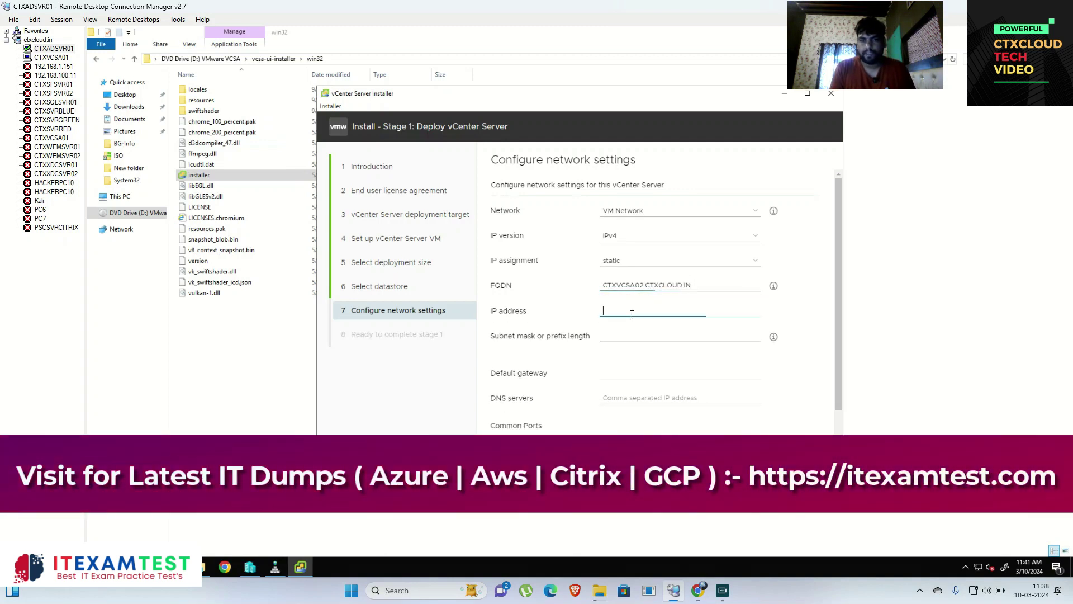
type("192.168.1.9")
left_click(647, 337)
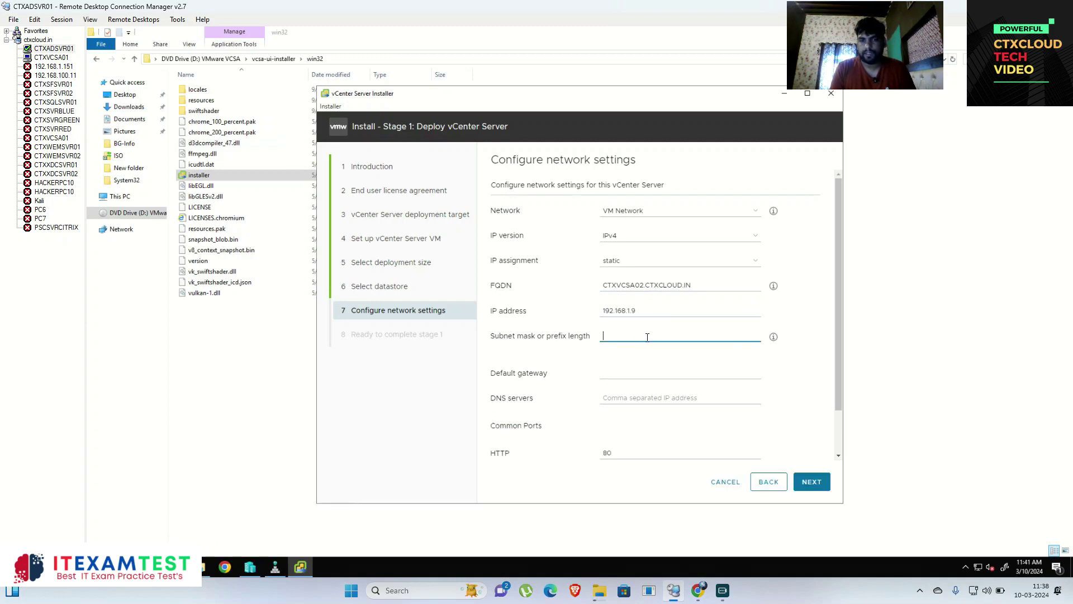
type("255.255.255.0")
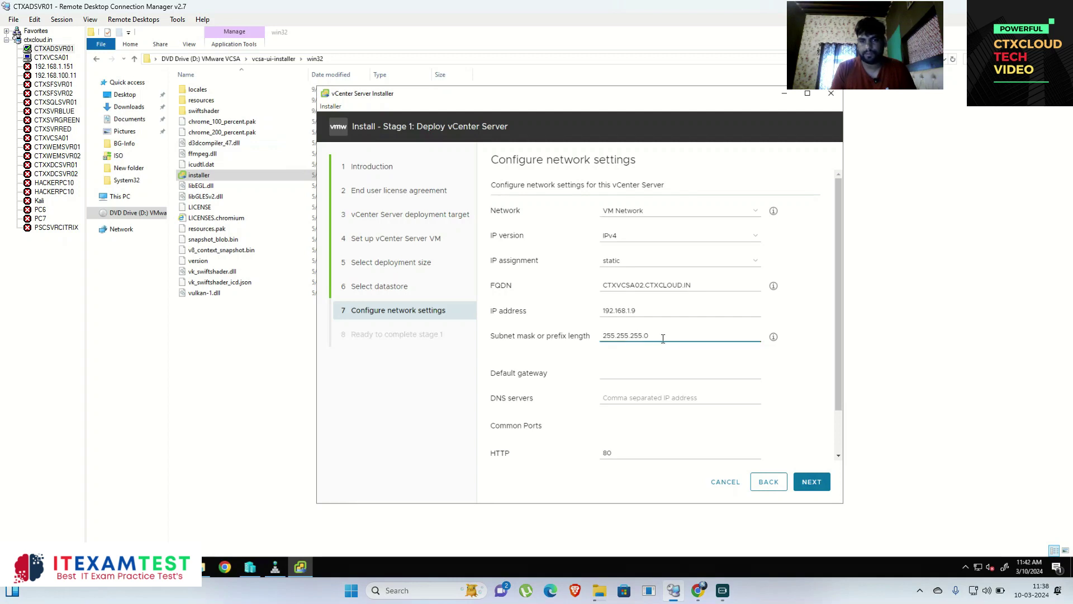
left_click(660, 373)
type("192.168.1.1")
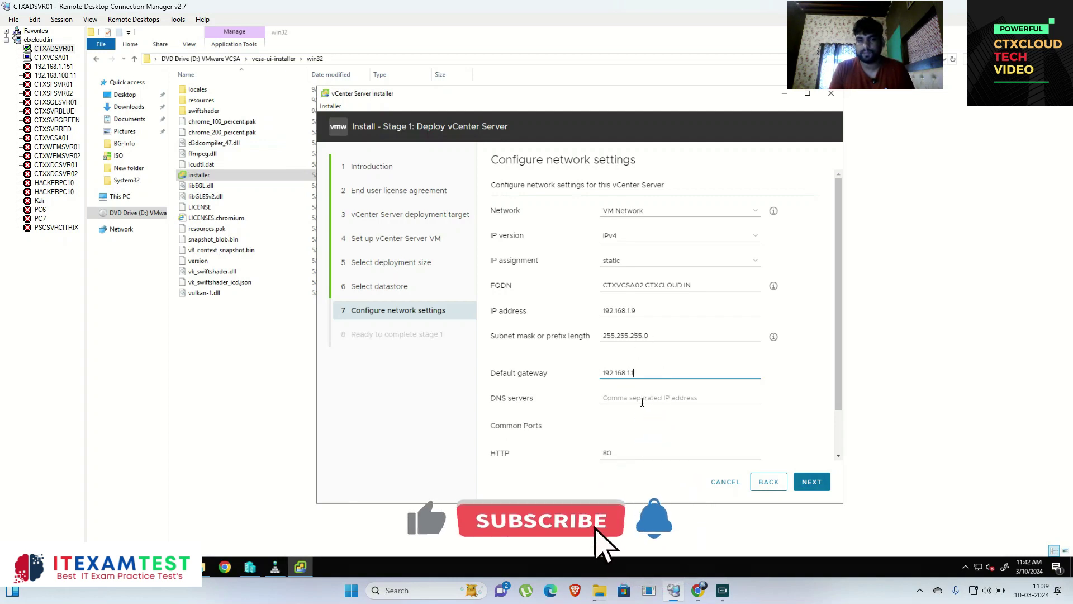
left_click(666, 398)
type("192.168.1.10")
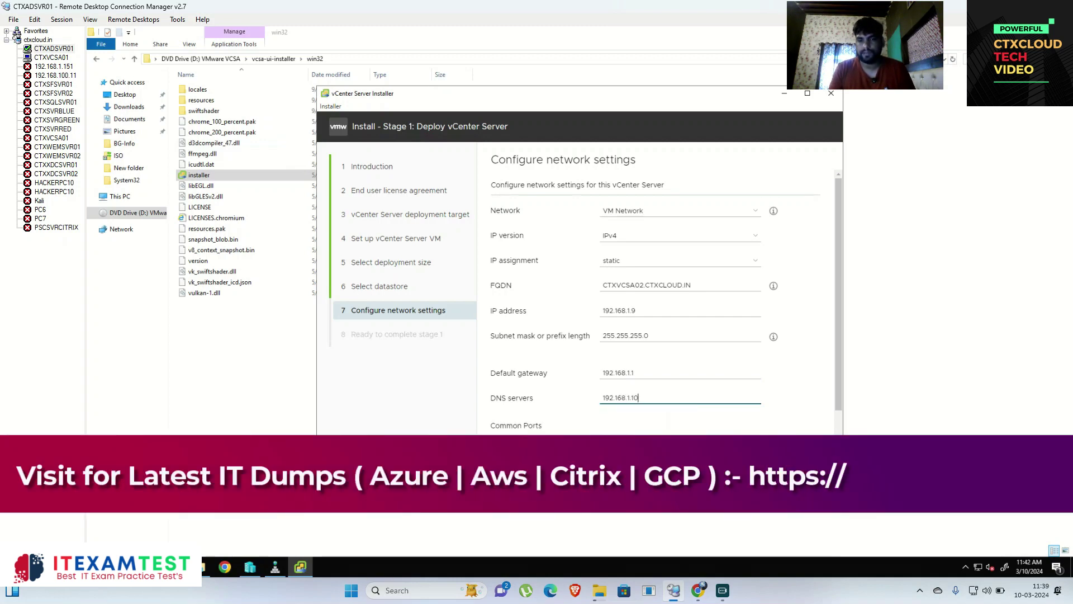
Step: Finish the stage 1 summary to start deployment and bring the ESXi Host Client forward
scroll(658, 399, "down", 1)
left_click(820, 467)
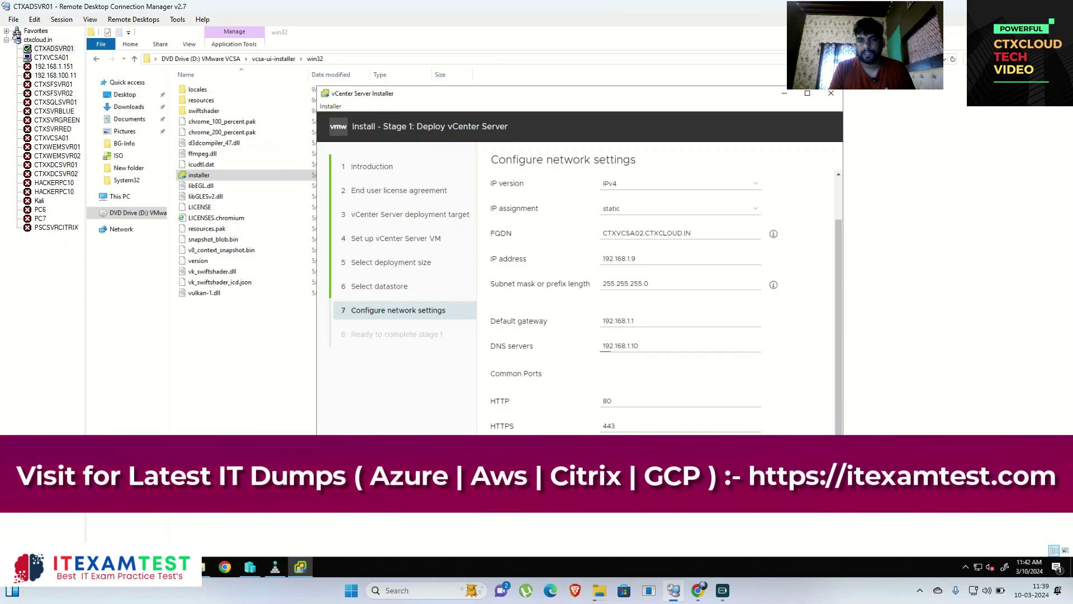
left_click(819, 467)
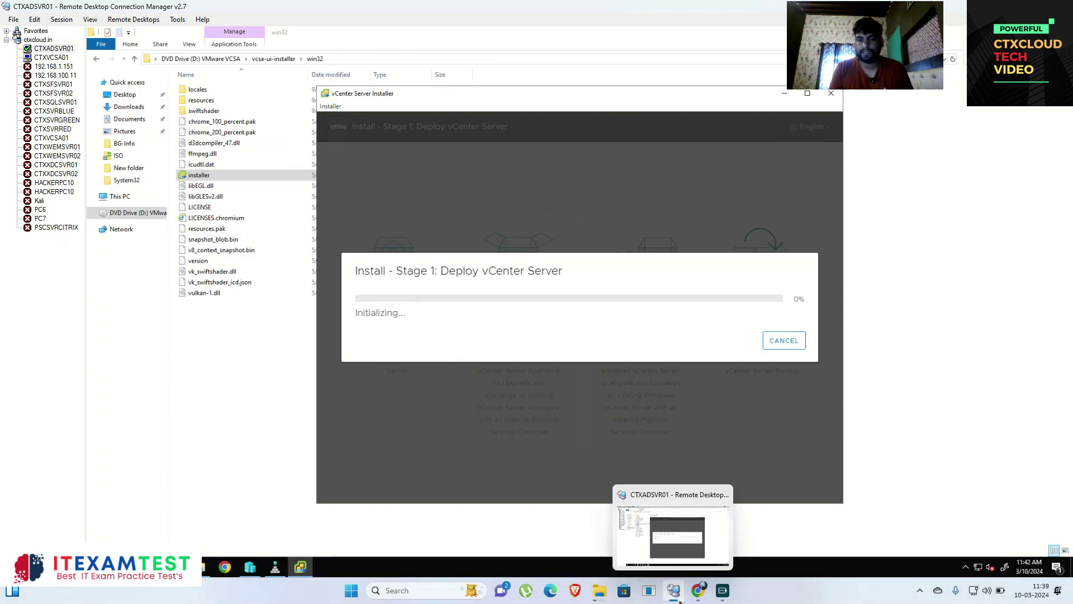
left_click(699, 590)
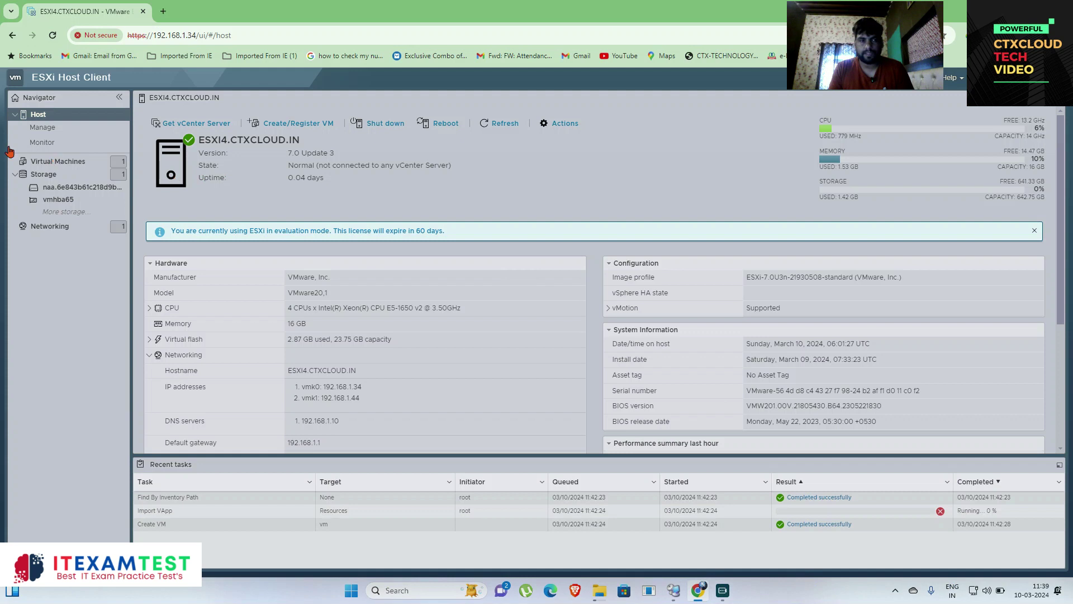
Step: View the new CTXVCSA01.CTXCLOUD.IN VM's details under Virtual Machines, then return to the installer
left_click(56, 162)
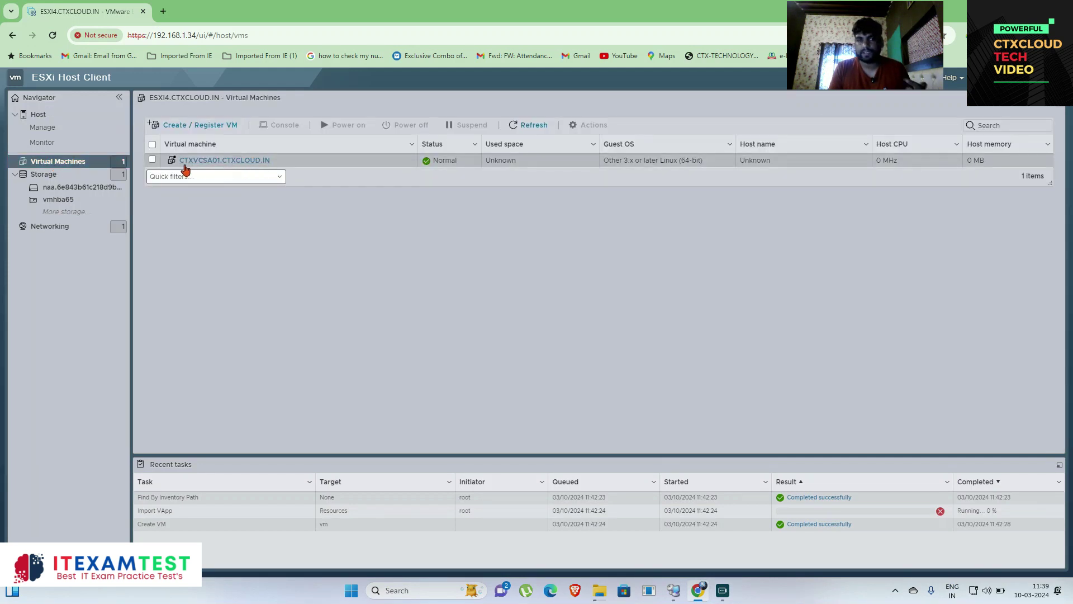
left_click(252, 162)
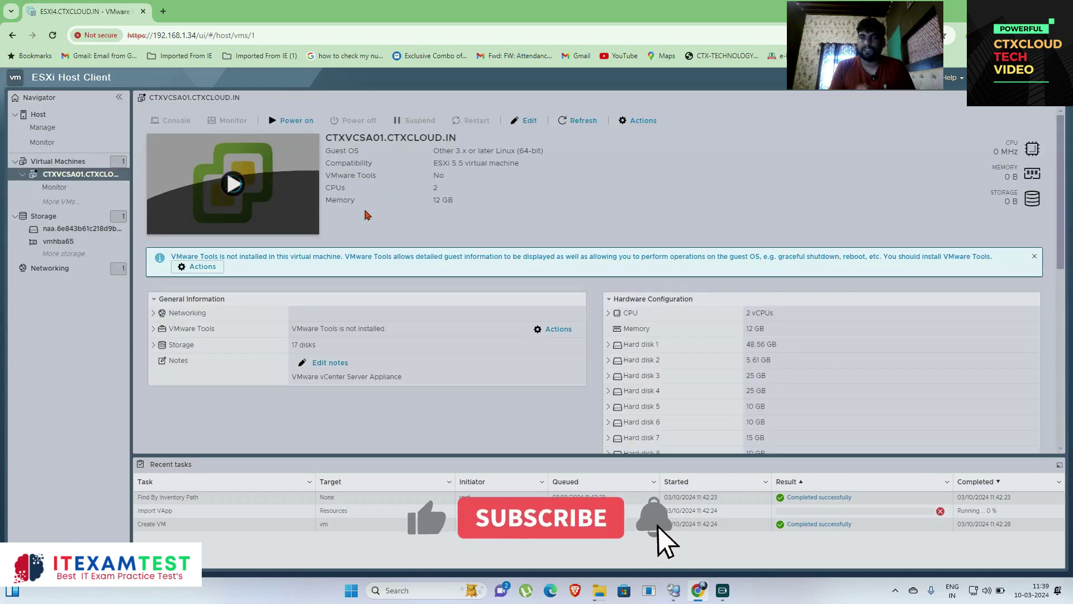
left_click(698, 594)
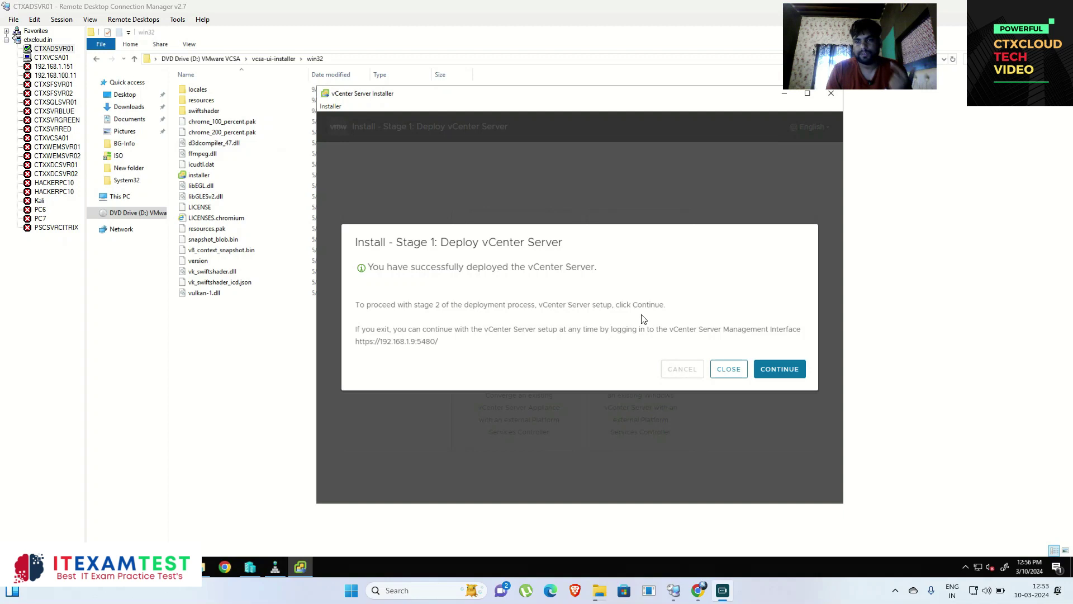
Step: Continue from the stage 1 success dialog into stage 2
left_click(784, 369)
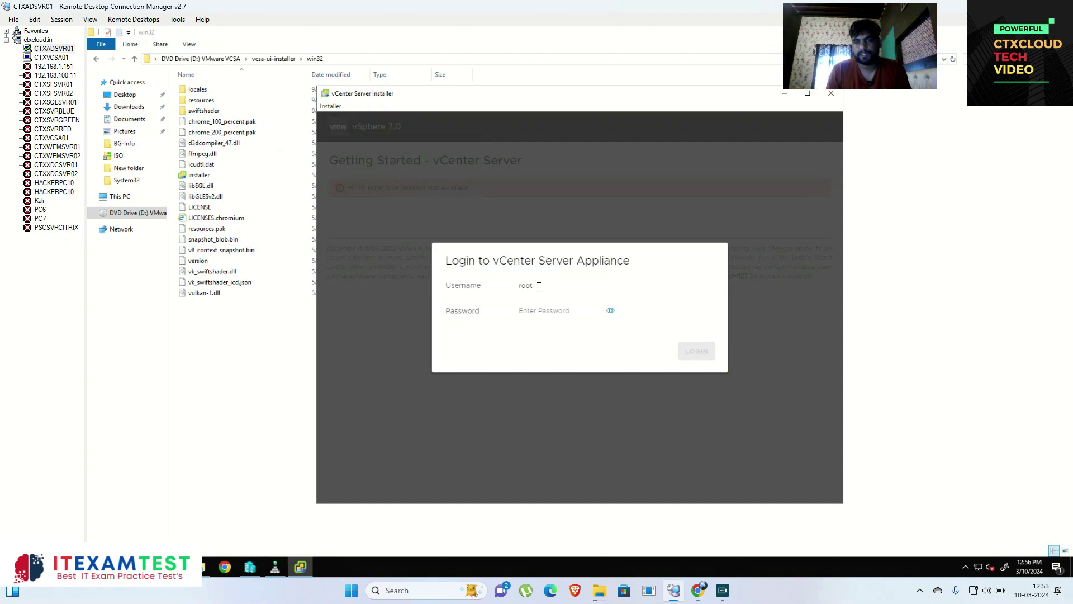
Step: Enter the root password and attempt to log in to the appliance
left_click(563, 310)
type("VMware1!")
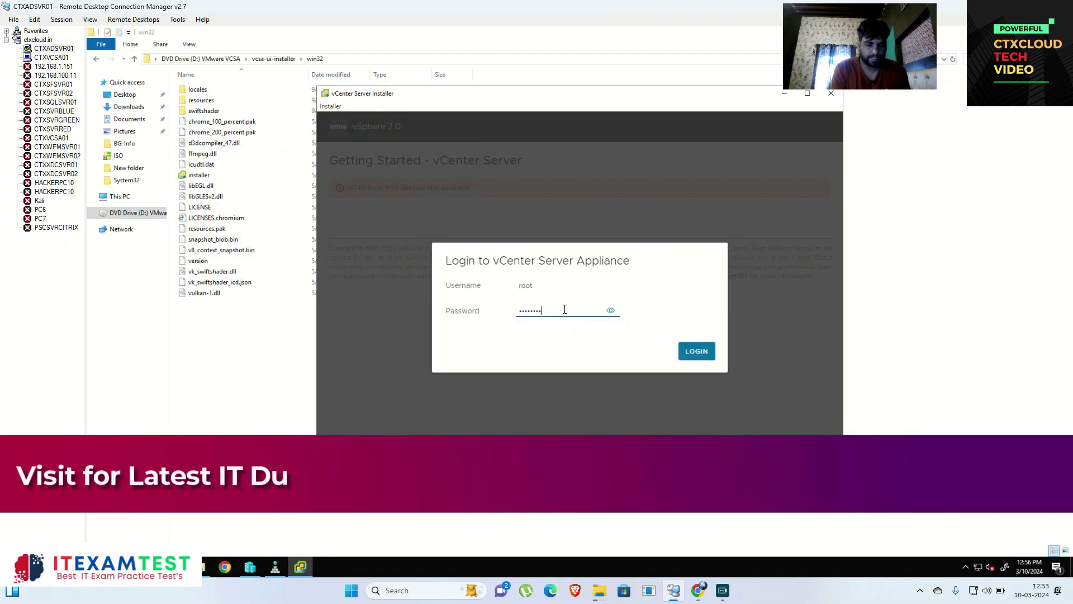
type("23")
left_click(693, 352)
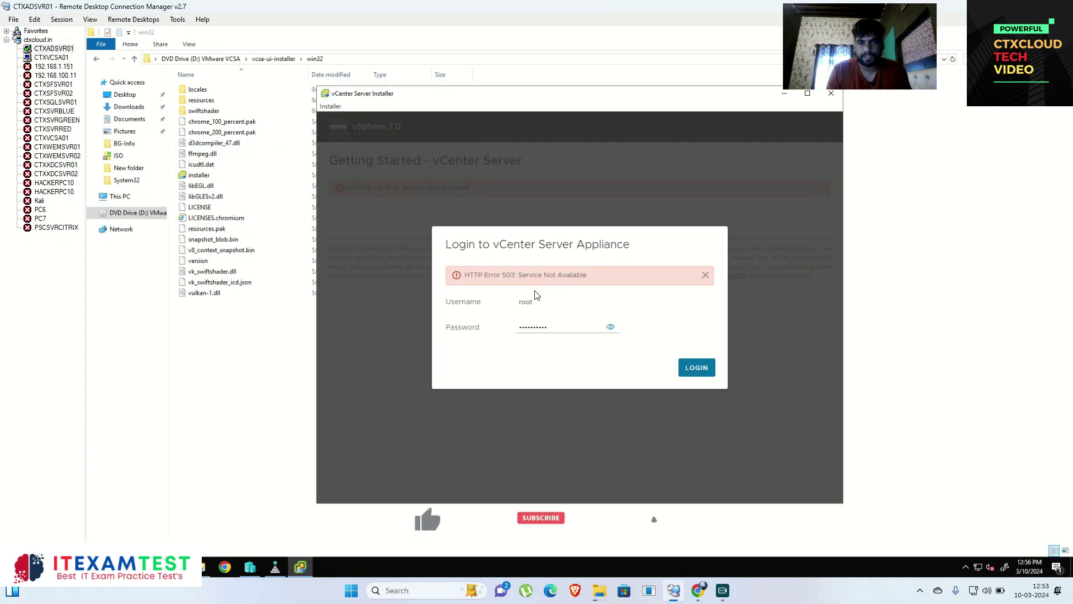
Step: Replace the password and retry the login after the HTTP 503 error
left_click_drag(565, 322, 501, 314)
key("BackSpace")
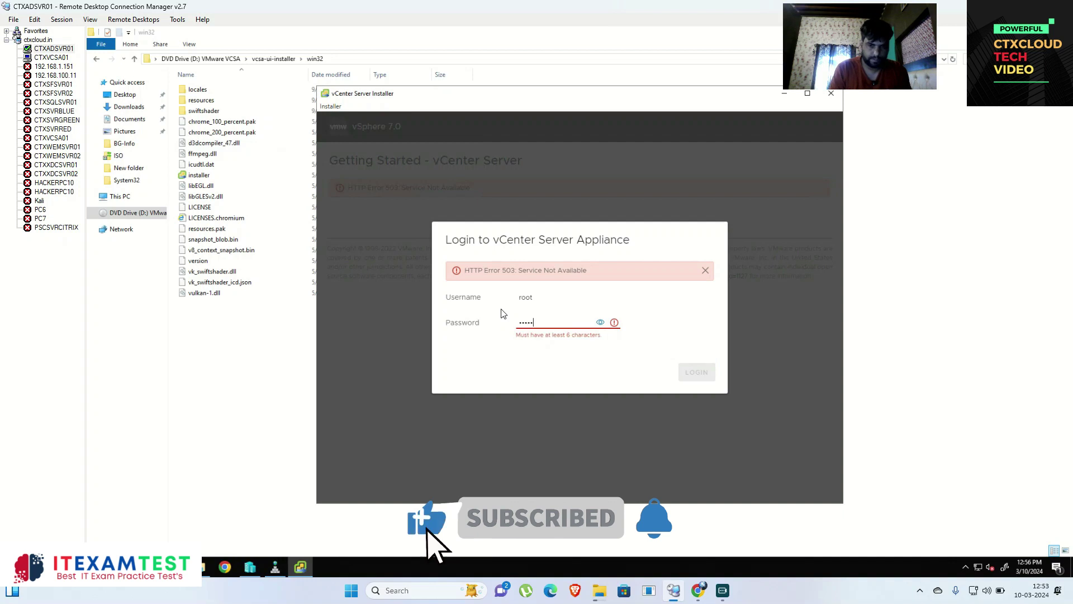
key("ctrl+v")
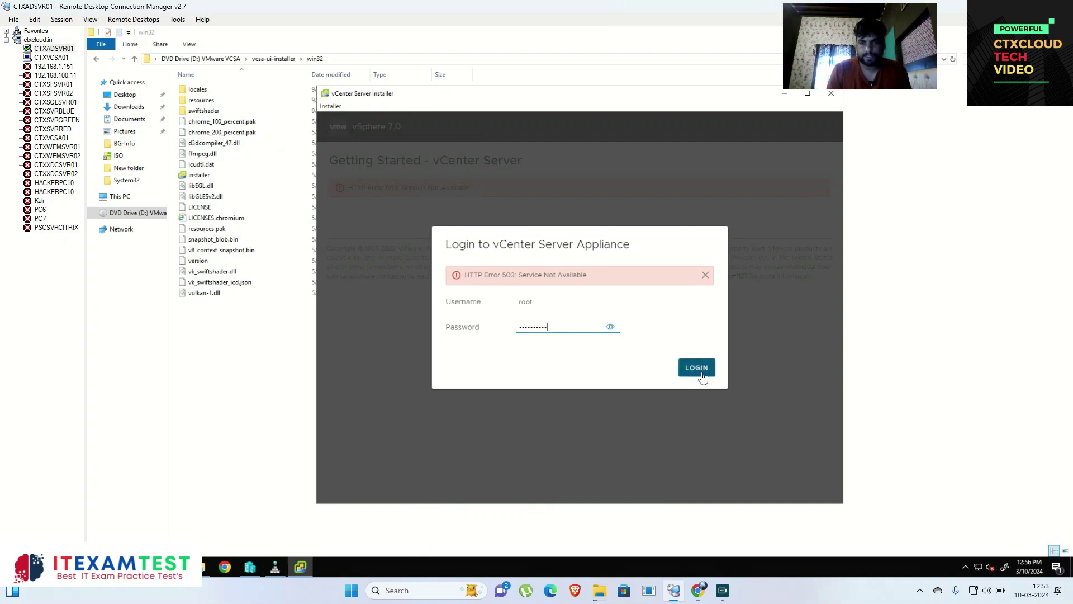
left_click(698, 368)
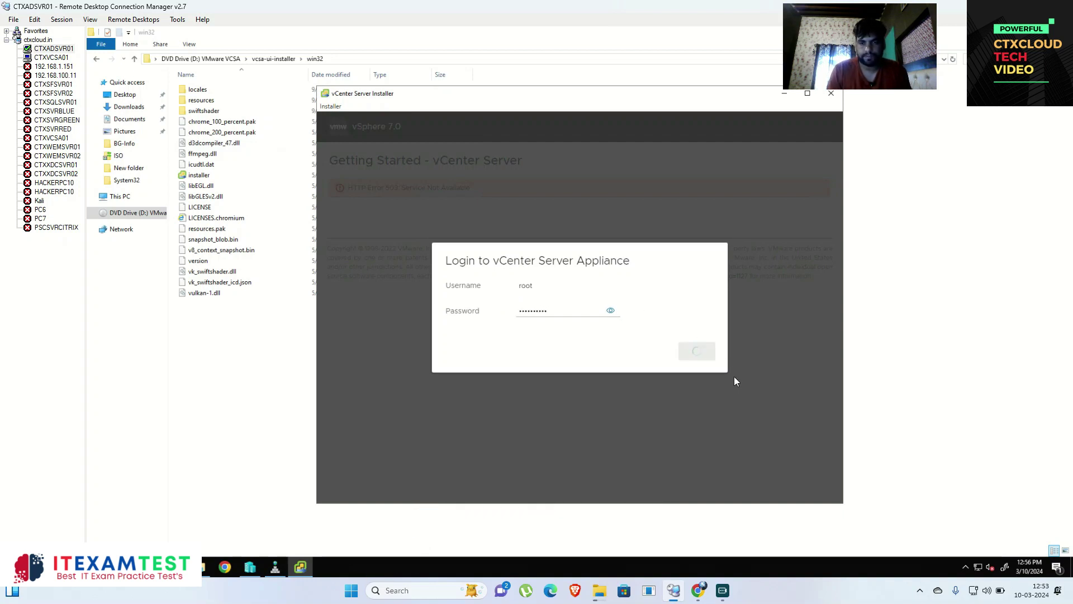